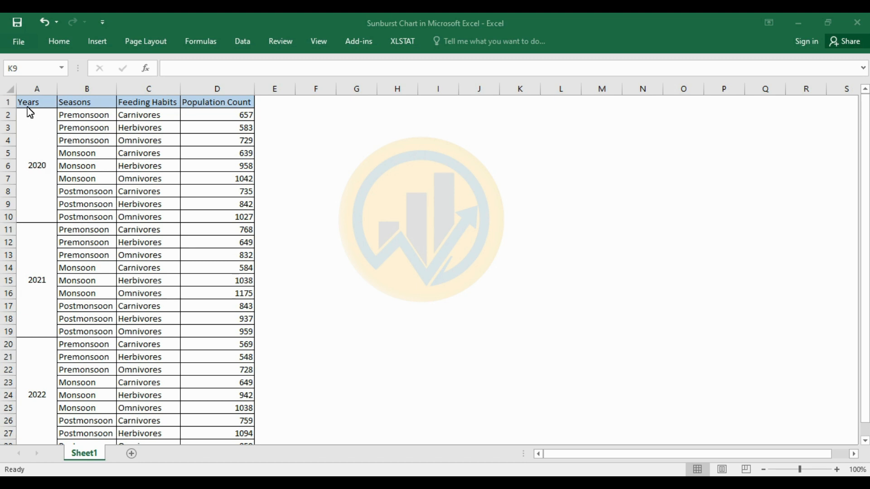
Step: Review the Years, Seasons, Feeding Habits and Population Count columns of the dataset, including the 2020, 2021 and 2022 groups
{"action": "left_click", "coordinate": [36, 89]}
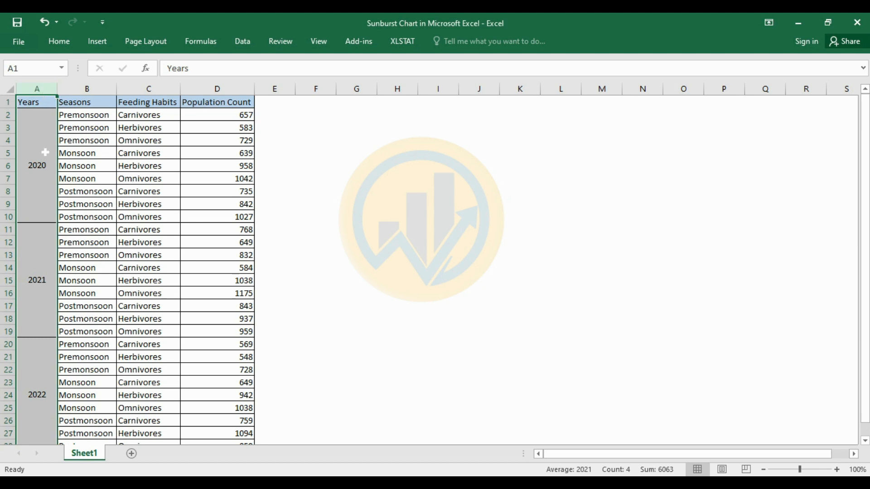
{"action": "left_click", "coordinate": [44, 181]}
{"action": "left_click", "coordinate": [41, 255]}
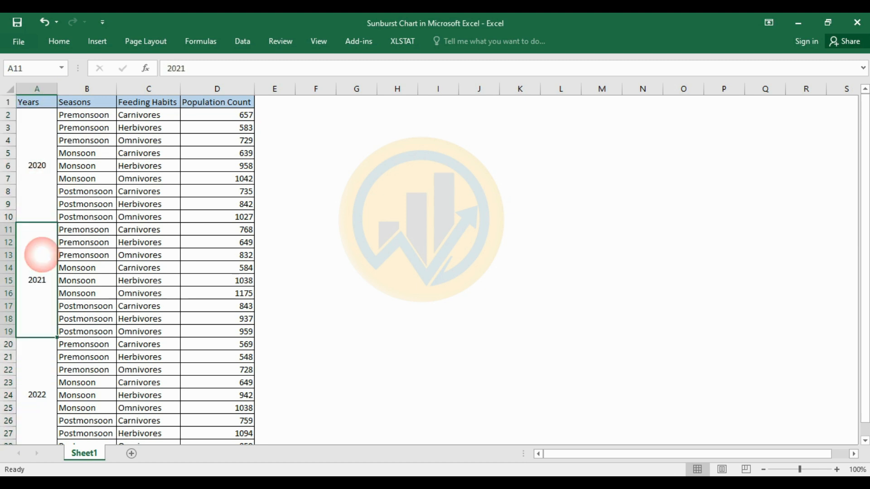
{"action": "left_click", "coordinate": [36, 381]}
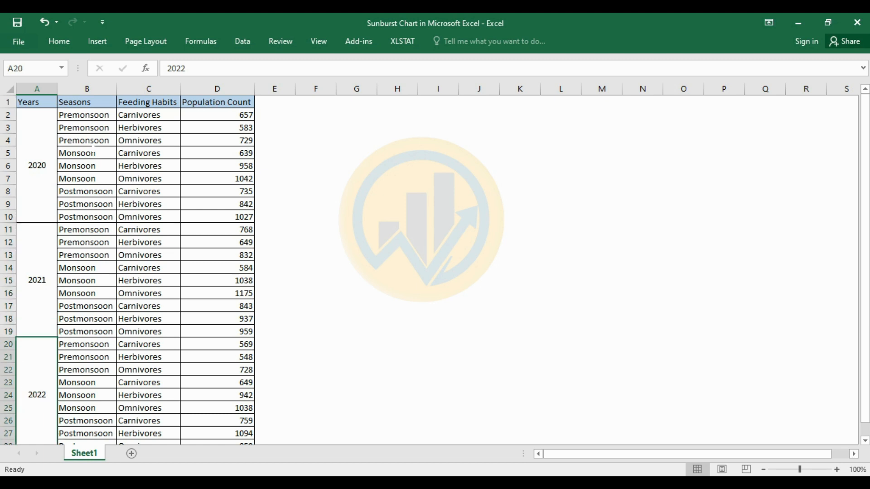
{"action": "left_click_drag", "start_coordinate": [87, 117], "coordinate": [86, 217]}
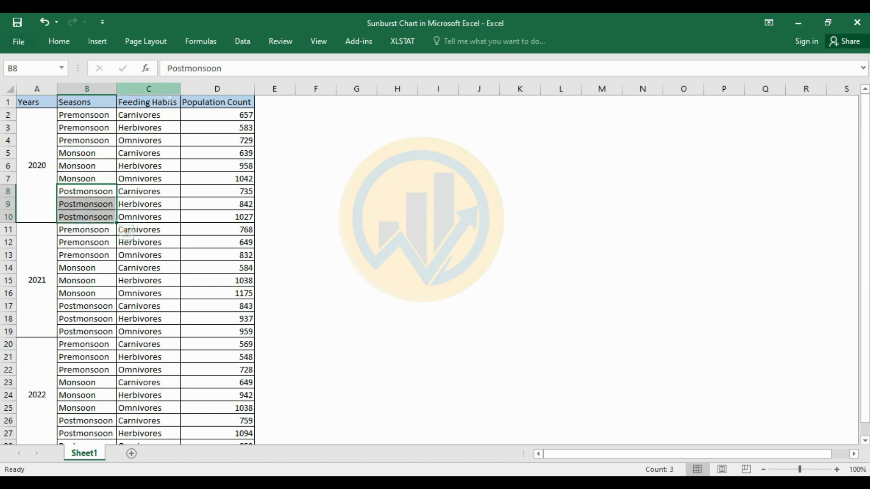
{"action": "left_click", "coordinate": [169, 100]}
{"action": "key", "text": "ctrl+shift+Down"}
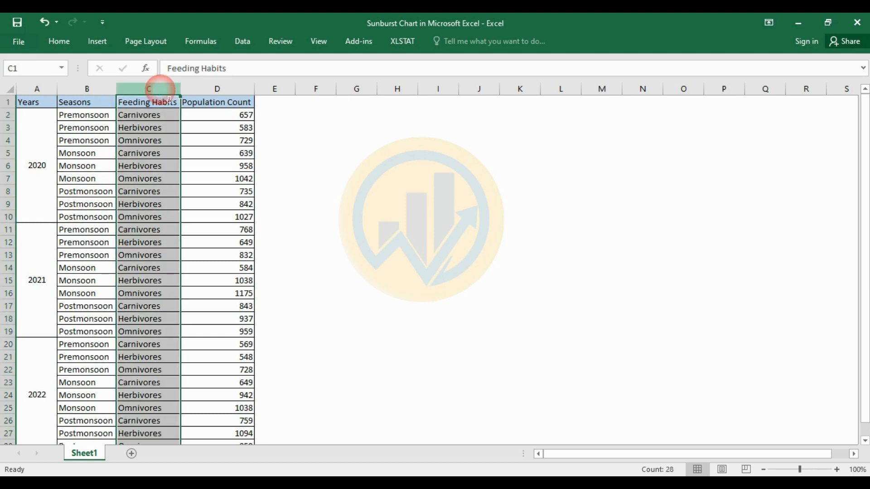
{"action": "left_click", "coordinate": [143, 120]}
{"action": "left_click", "coordinate": [144, 129]}
{"action": "left_click", "coordinate": [147, 141]}
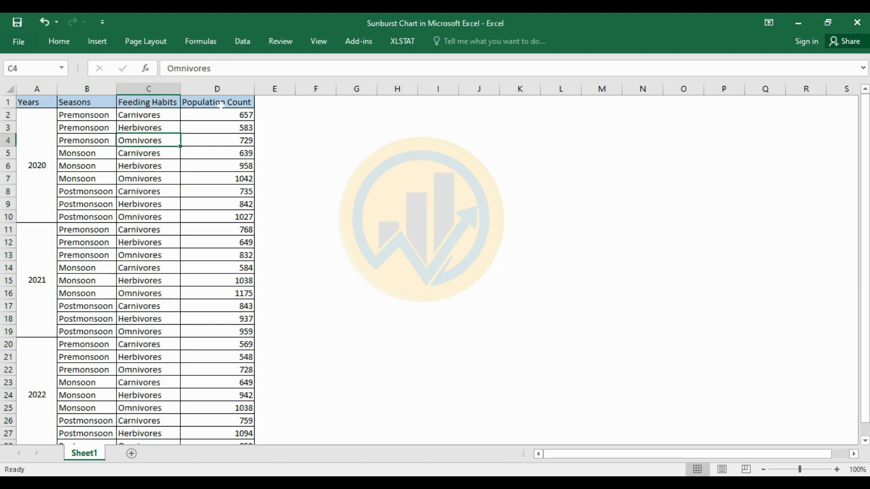
{"action": "left_click", "coordinate": [237, 99]}
{"action": "key", "text": "ctrl+shift+Down"}
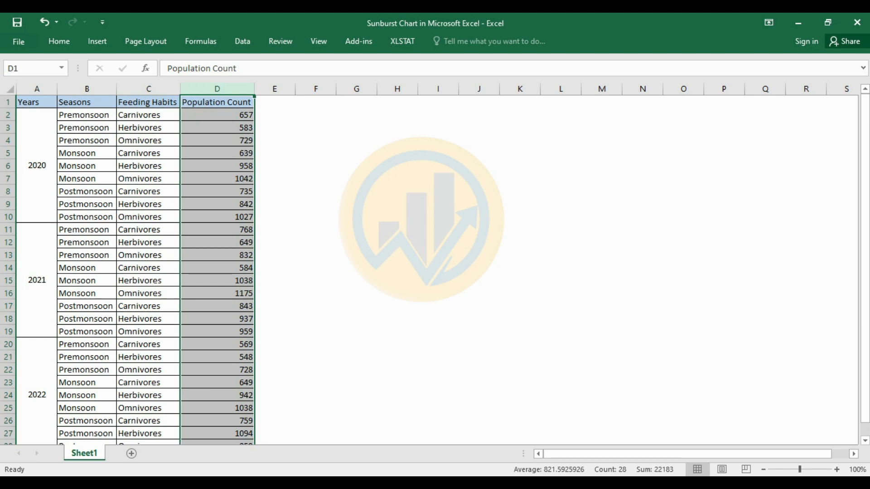
{"action": "left_click", "coordinate": [35, 196]}
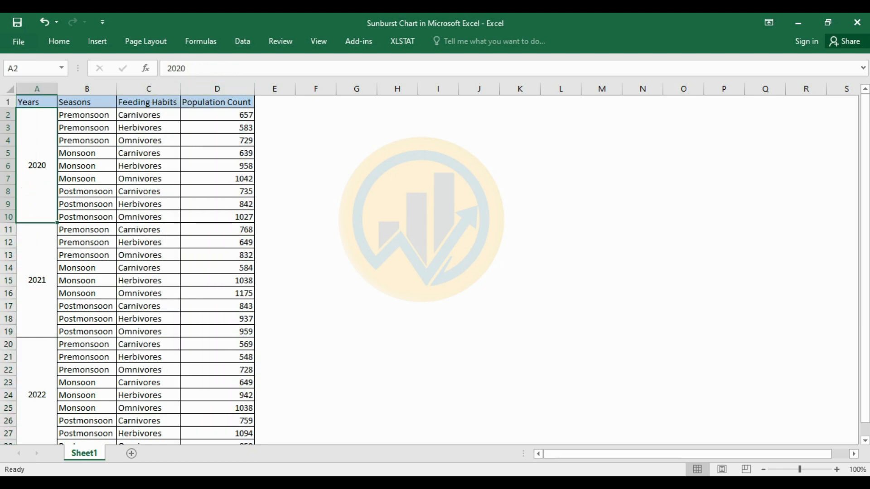
{"action": "left_click", "coordinate": [35, 245]}
{"action": "left_click", "coordinate": [31, 378]}
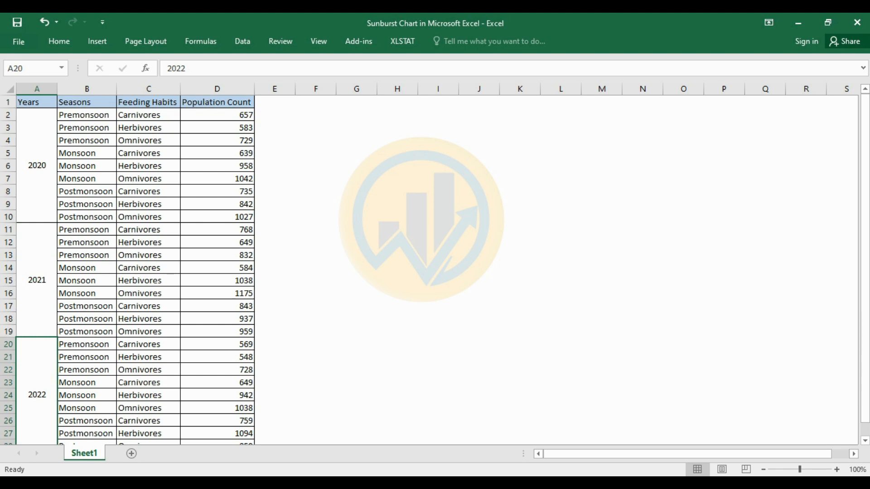
Step: Insert a Sunburst chart from the whole data table, A1:D28, including the headers
{"action": "left_click_drag", "start_coordinate": [40, 101], "coordinate": [210, 401]}
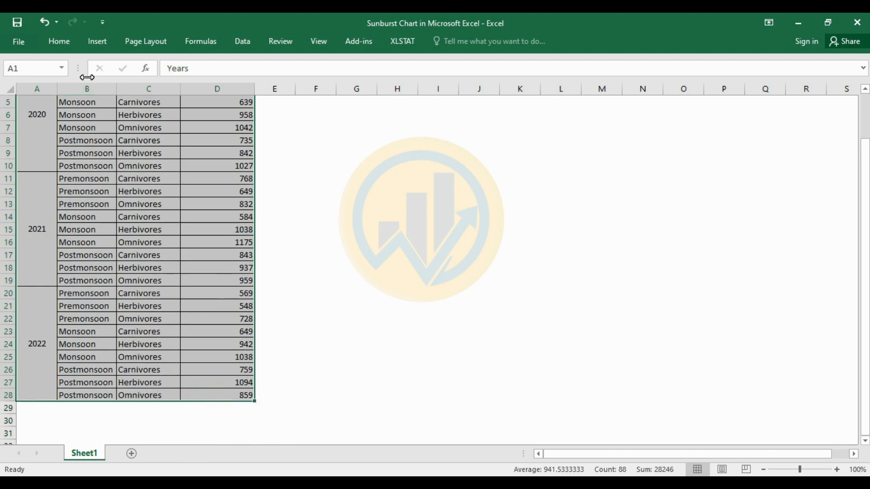
{"action": "left_click", "coordinate": [96, 41]}
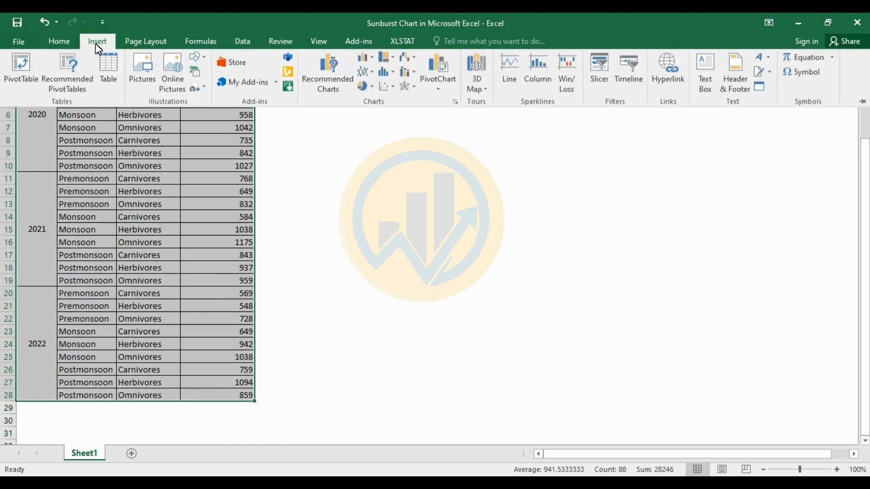
{"action": "left_click", "coordinate": [382, 61]}
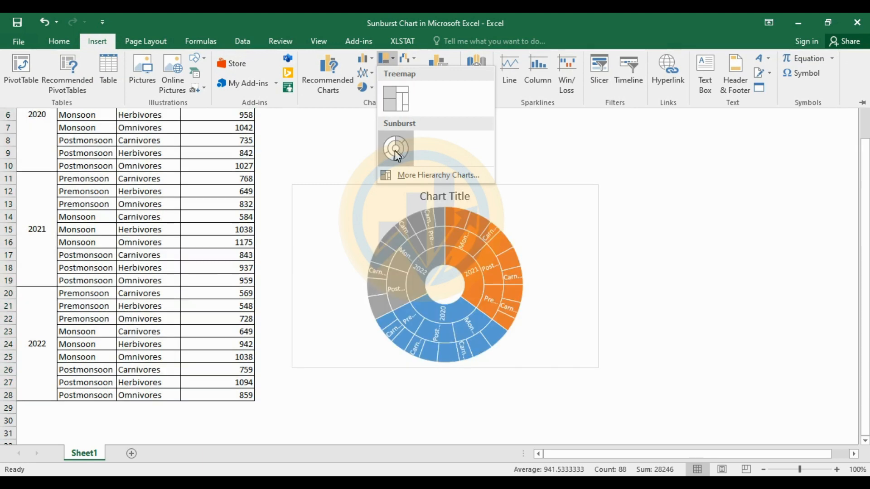
{"action": "left_click", "coordinate": [395, 149]}
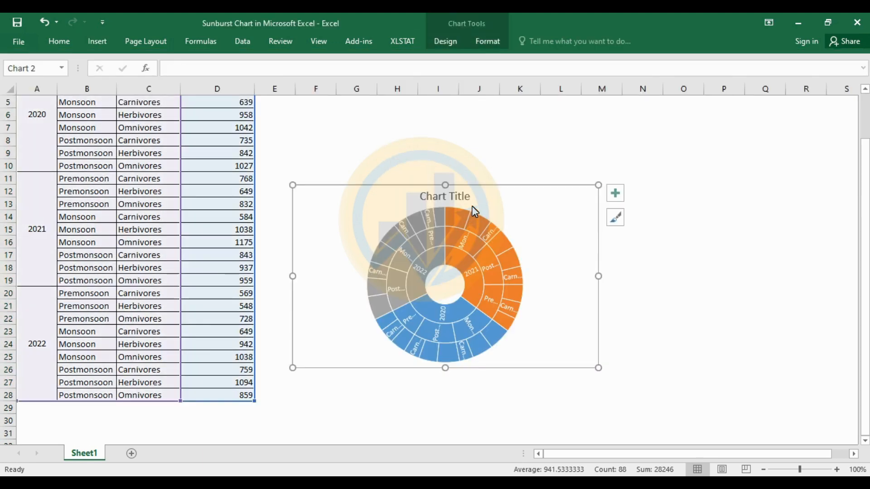
Step: Delete the chart title and enlarge the chart to fill roughly columns E to N beside the data table
{"action": "left_click", "coordinate": [467, 201]}
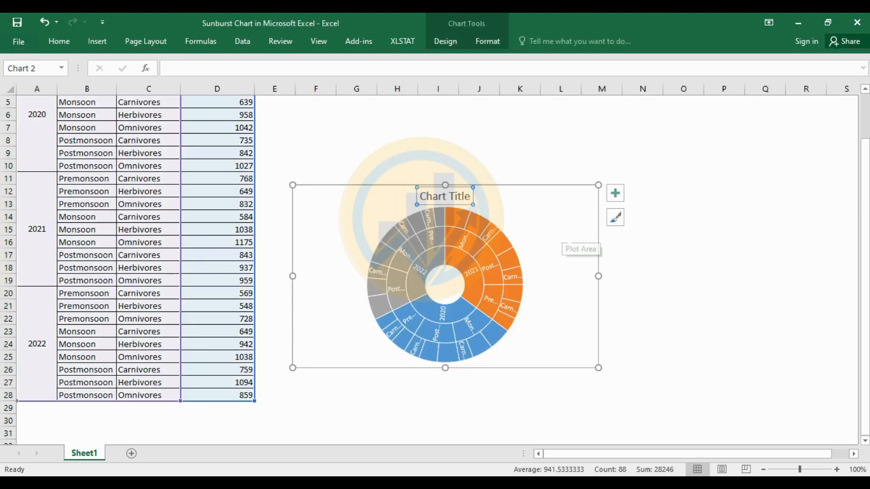
{"action": "key", "text": "Delete"}
{"action": "left_click", "coordinate": [521, 193]}
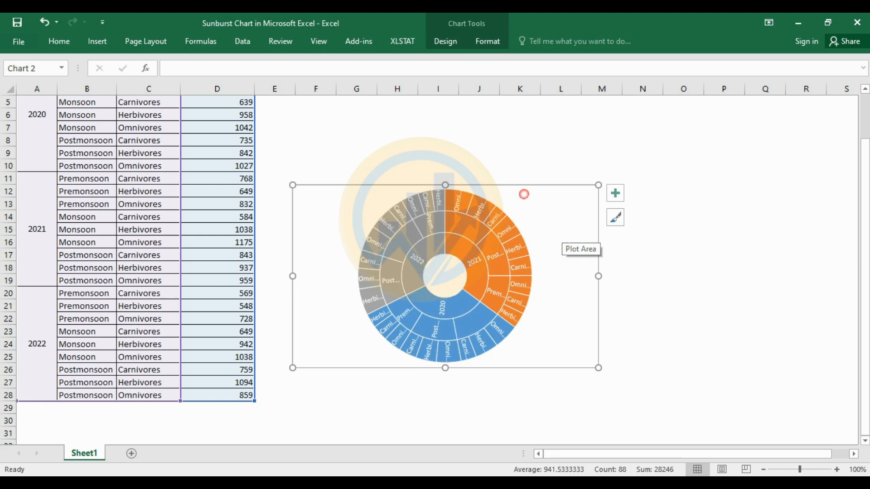
{"action": "left_click_drag", "start_coordinate": [494, 186], "coordinate": [458, 101]}
{"action": "left_click_drag", "start_coordinate": [567, 285], "coordinate": [671, 432]}
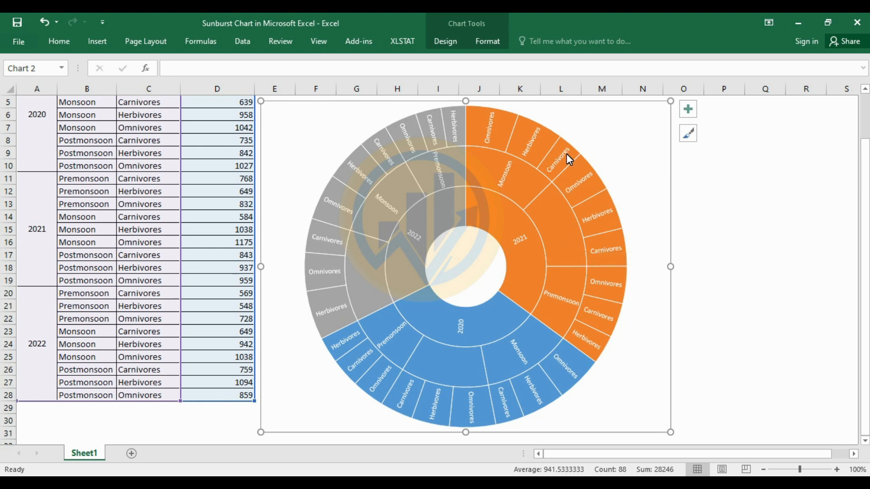
Step: Examine the year, season and feeding-habit rings of the sunburst chart
{"action": "mouse_move", "coordinate": [566, 154]}
{"action": "mouse_move", "coordinate": [391, 213]}
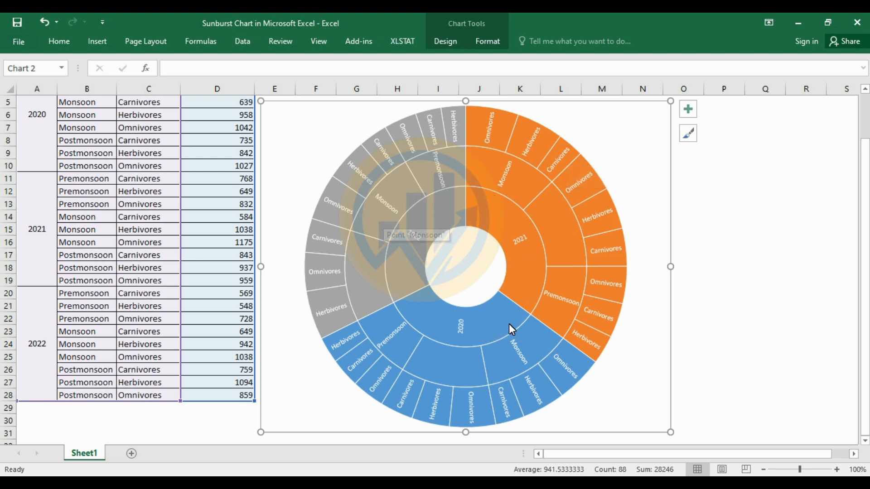
{"action": "mouse_move", "coordinate": [525, 236]}
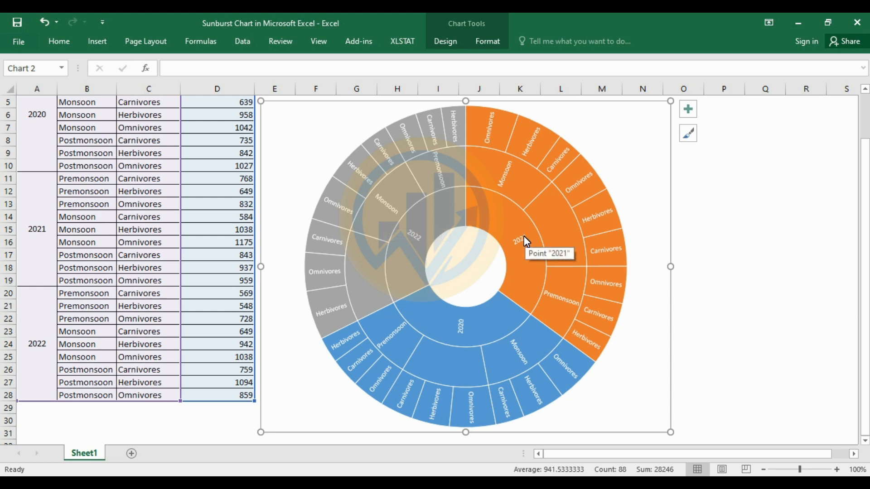
{"action": "mouse_move", "coordinate": [425, 180]}
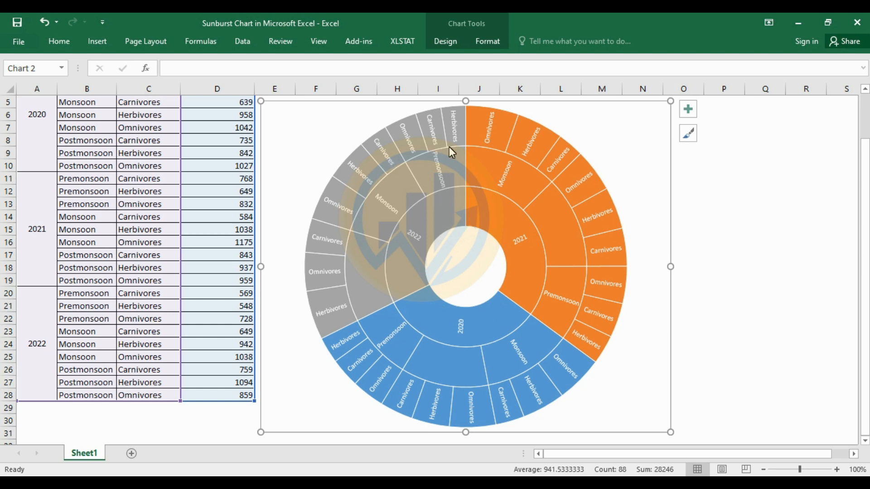
{"action": "mouse_move", "coordinate": [450, 147]}
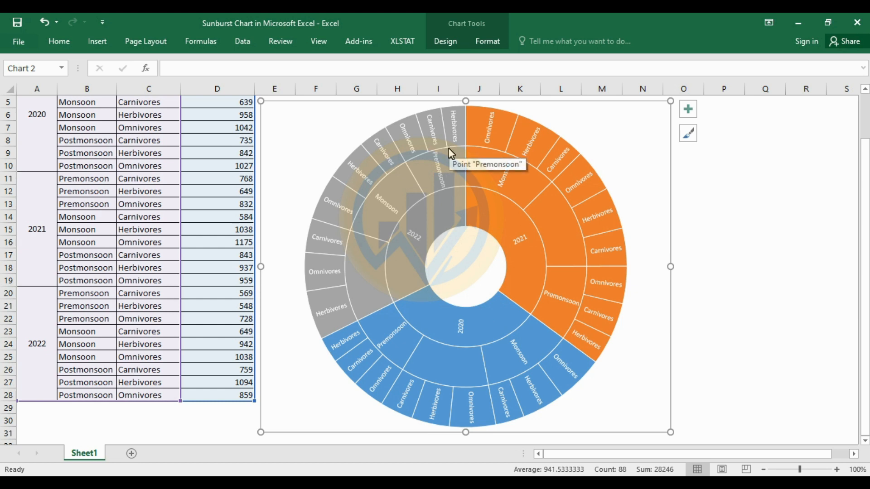
{"action": "mouse_move", "coordinate": [504, 134]}
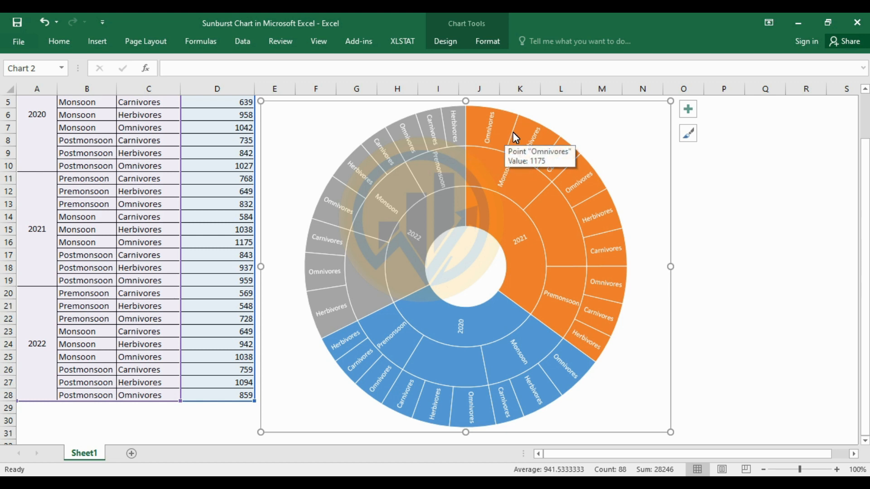
Step: Show the values alongside the category names in the sunburst chart's data labels
{"action": "left_click", "coordinate": [579, 181]}
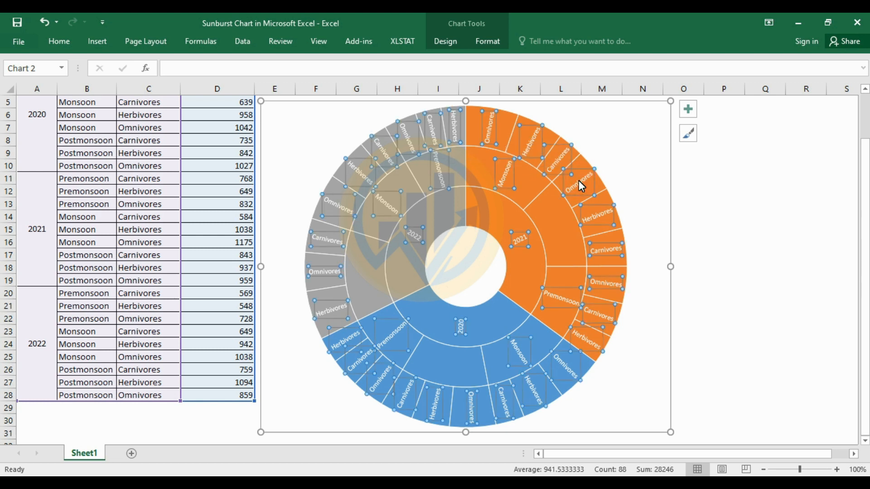
{"action": "right_click", "coordinate": [578, 181]}
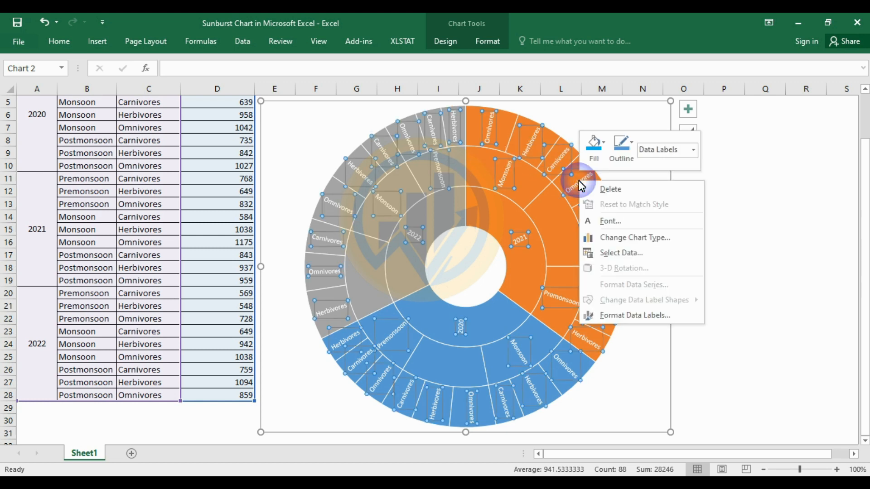
{"action": "left_click", "coordinate": [612, 315]}
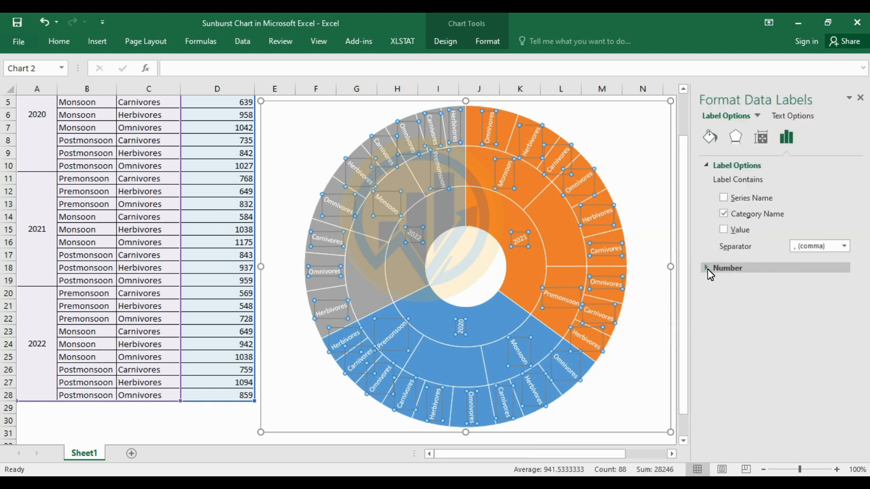
{"action": "scroll", "coordinate": [824, 427], "scroll_direction": "down", "scroll_amount": 1}
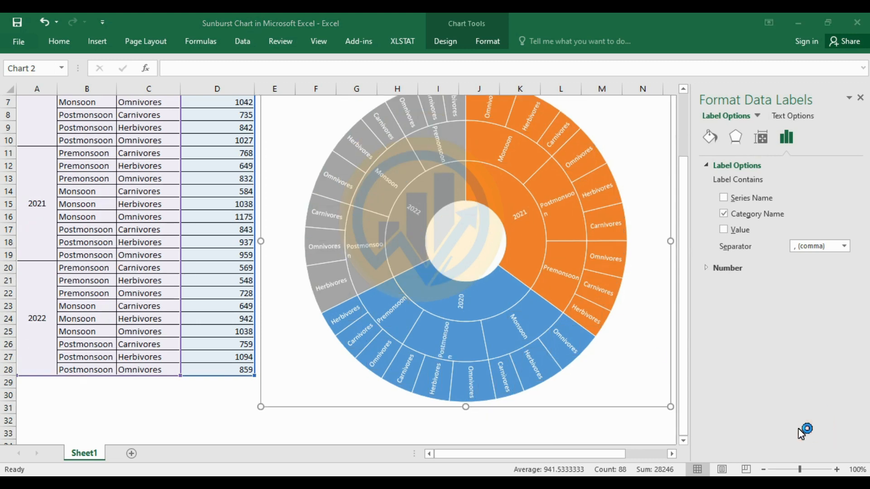
{"action": "left_click", "coordinate": [558, 198]}
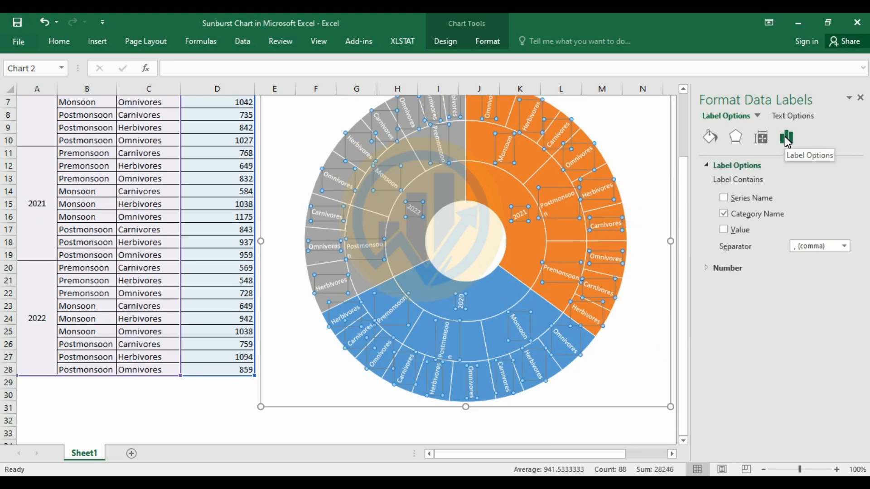
{"action": "left_click", "coordinate": [724, 230]}
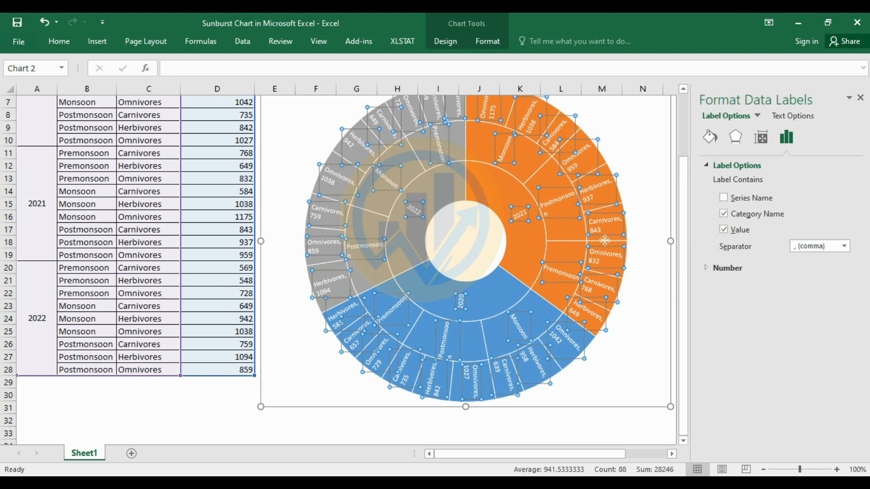
{"action": "mouse_move", "coordinate": [605, 238]}
Step: Set the chart's data labels to Times New Roman, size 8
{"action": "left_click", "coordinate": [53, 41]}
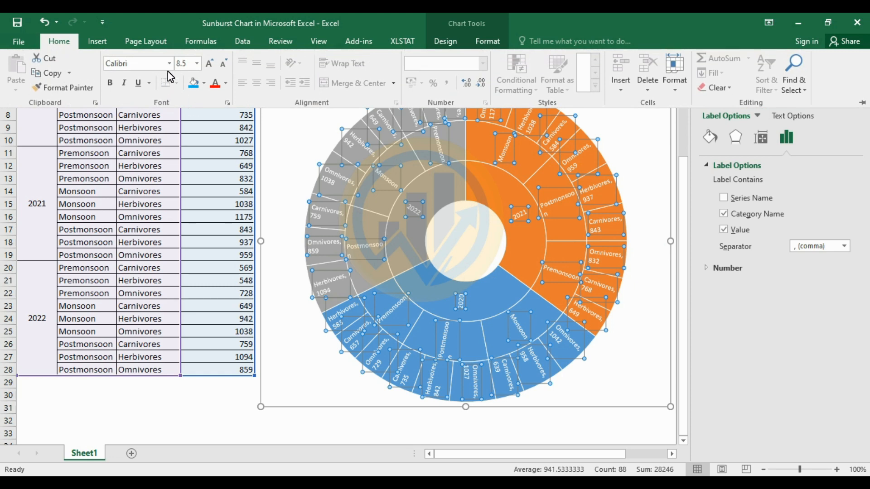
{"action": "left_click", "coordinate": [170, 64]}
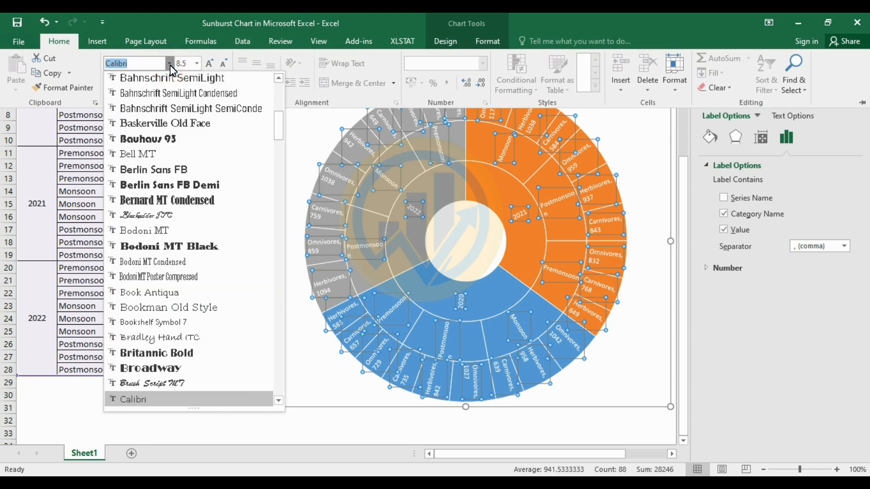
{"action": "type", "text": "Times New Roma"}
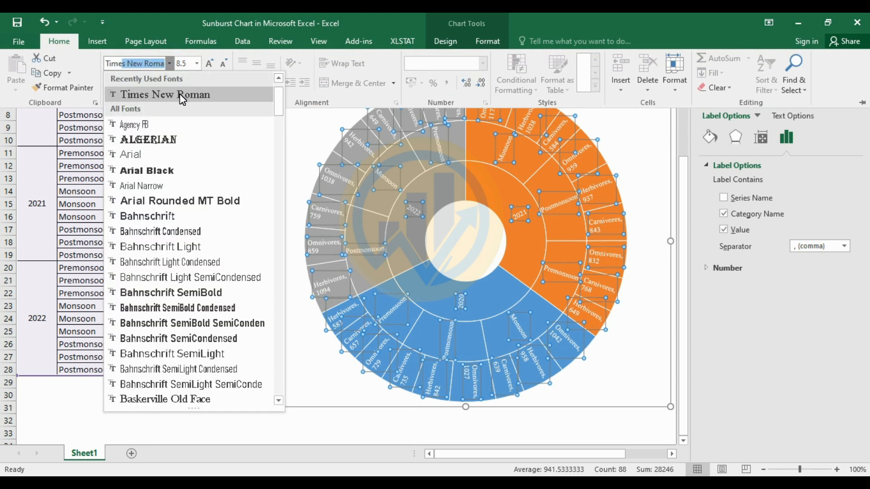
{"action": "left_click", "coordinate": [182, 95]}
{"action": "left_click", "coordinate": [197, 64]}
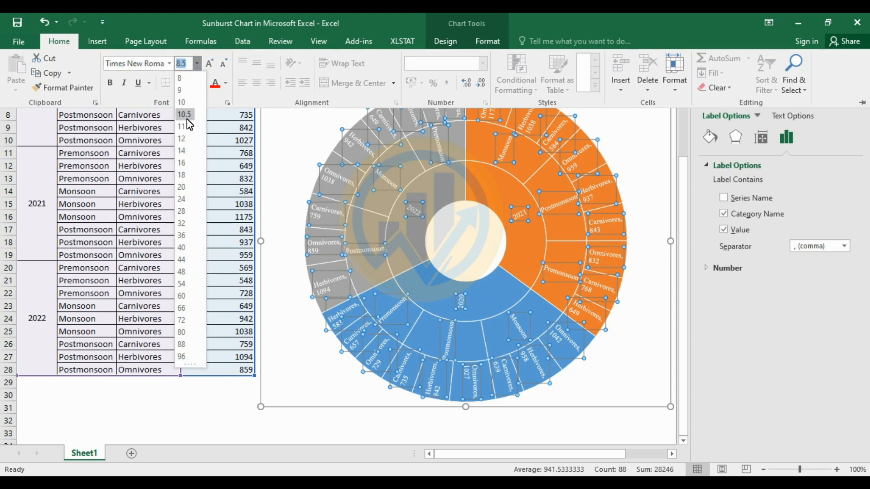
{"action": "left_click", "coordinate": [180, 78]}
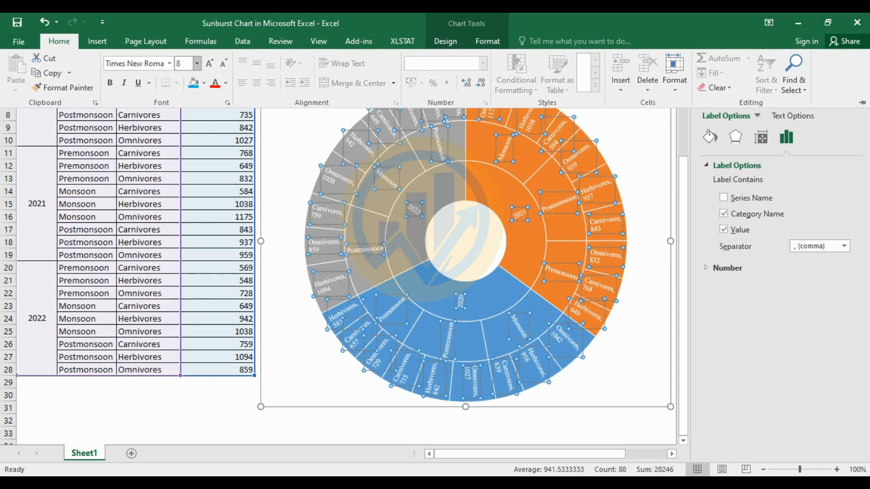
Step: Change the data labels' separator to a space
{"action": "left_click", "coordinate": [840, 248]}
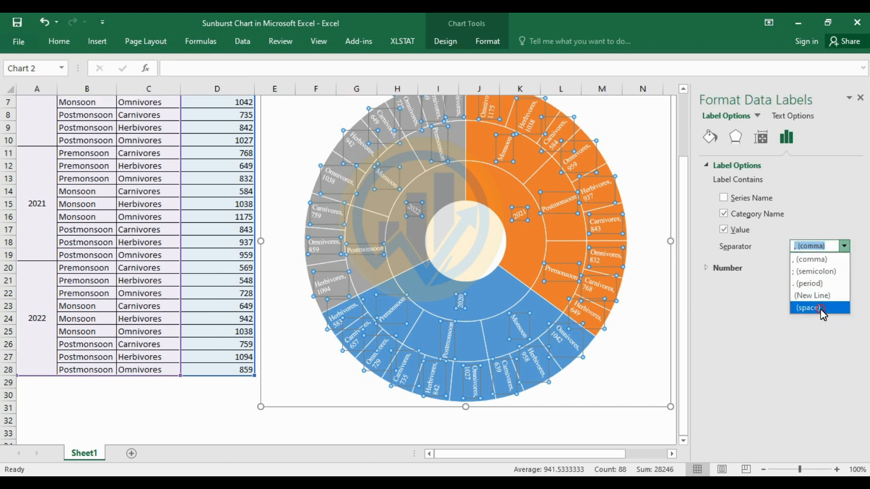
{"action": "left_click", "coordinate": [820, 311]}
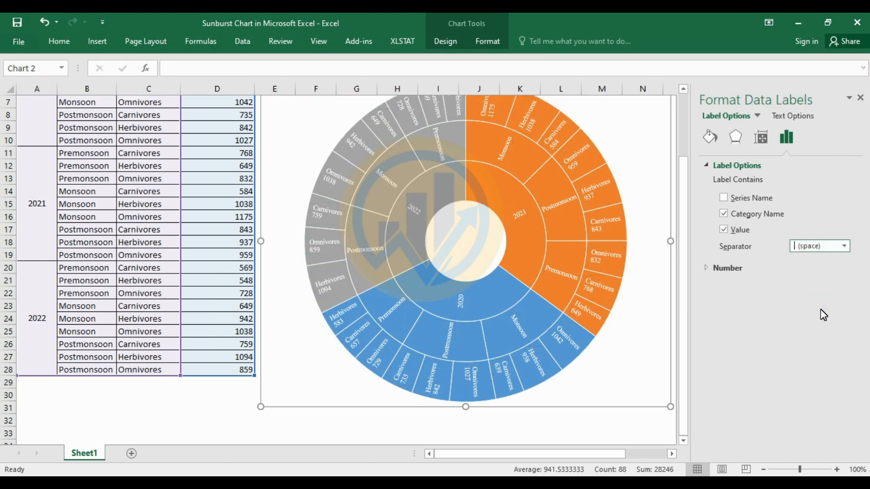
Step: Give the sunburst chart's data series a solid white border
{"action": "left_click", "coordinate": [532, 262]}
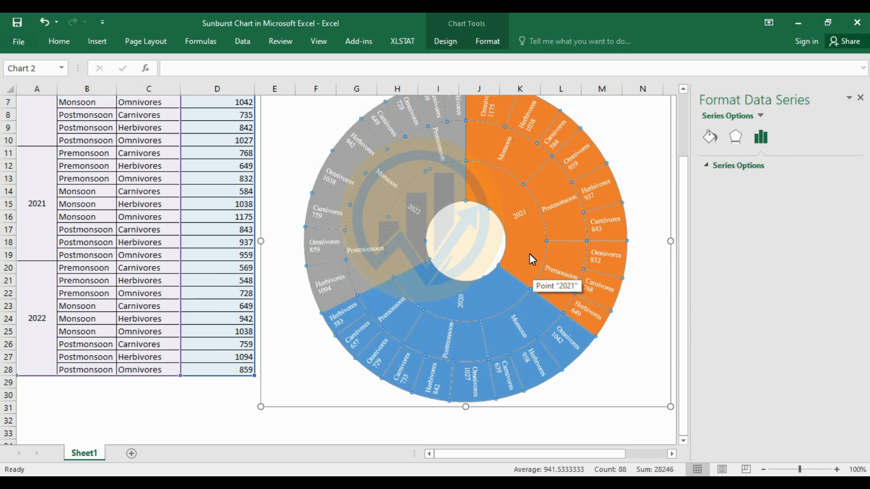
{"action": "left_click", "coordinate": [529, 253]}
{"action": "left_click", "coordinate": [498, 295]}
{"action": "left_click", "coordinate": [634, 350]}
{"action": "left_click", "coordinate": [523, 246]}
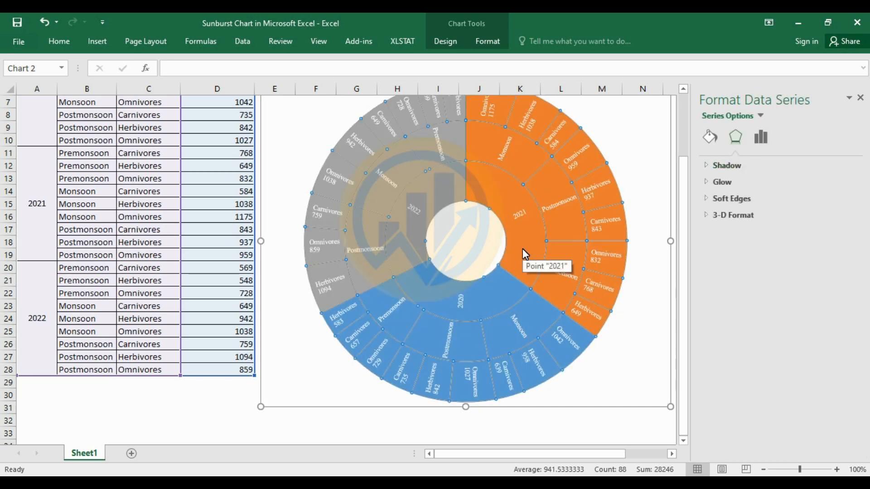
{"action": "left_click", "coordinate": [711, 137]}
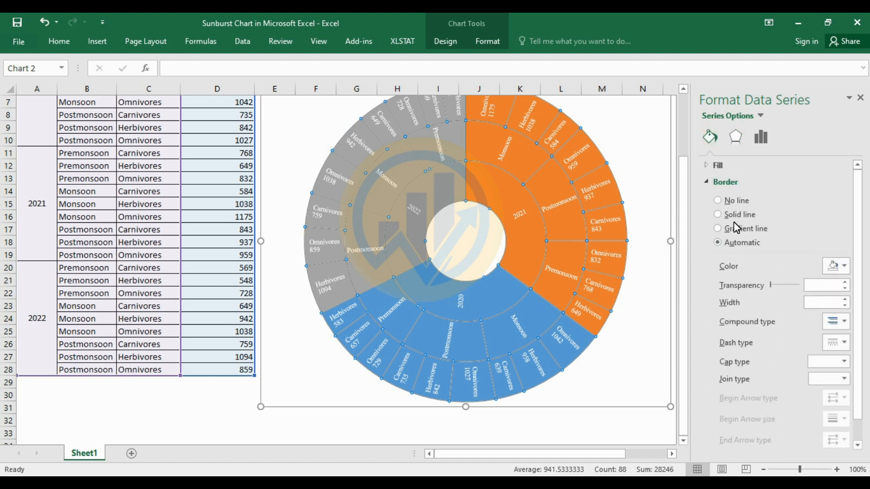
{"action": "left_click", "coordinate": [846, 267]}
{"action": "left_click", "coordinate": [765, 295]}
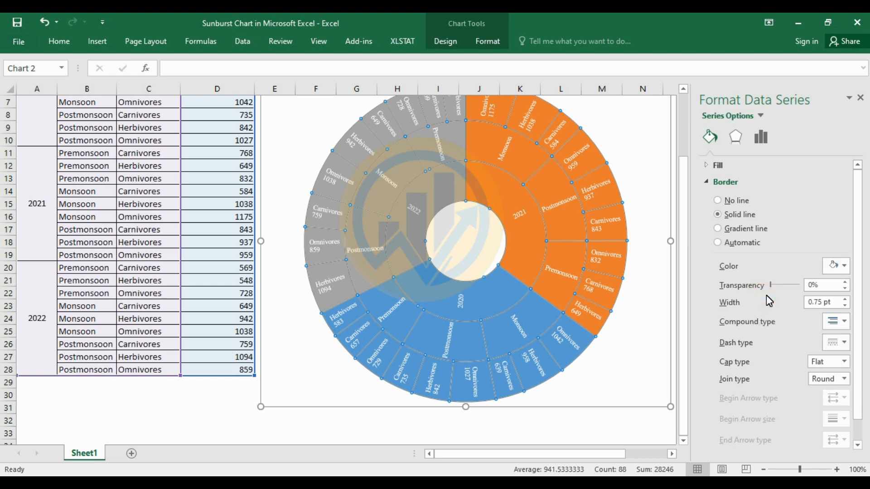
Step: Increase the width of the data series border by three increments
{"action": "left_click", "coordinate": [844, 300]}
{"action": "left_click", "coordinate": [844, 300]}
{"action": "left_click", "coordinate": [844, 300]}
{"action": "left_click", "coordinate": [675, 379]}
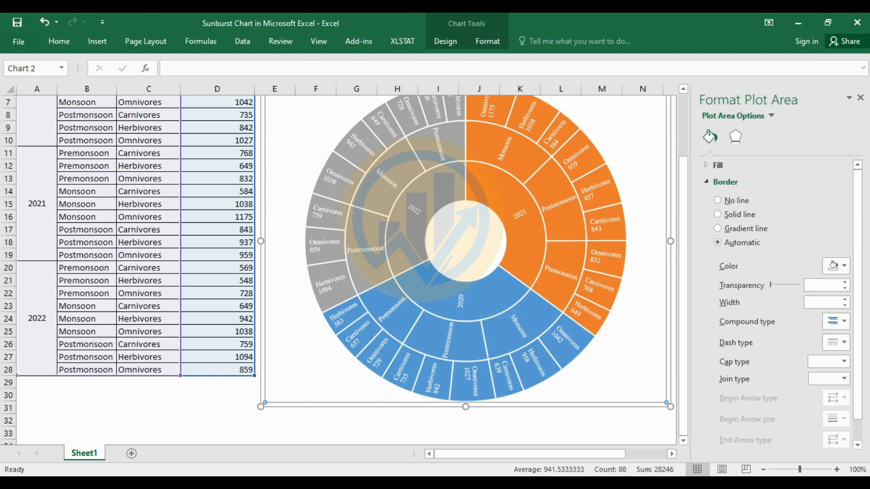
Step: Change the chart's color scheme to the monochromatic orange palette
{"action": "left_click", "coordinate": [445, 42]}
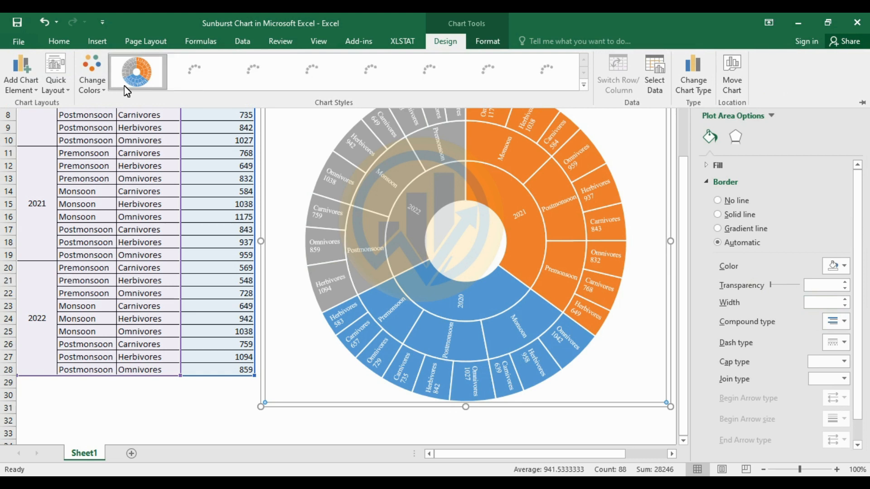
{"action": "left_click", "coordinate": [104, 84]}
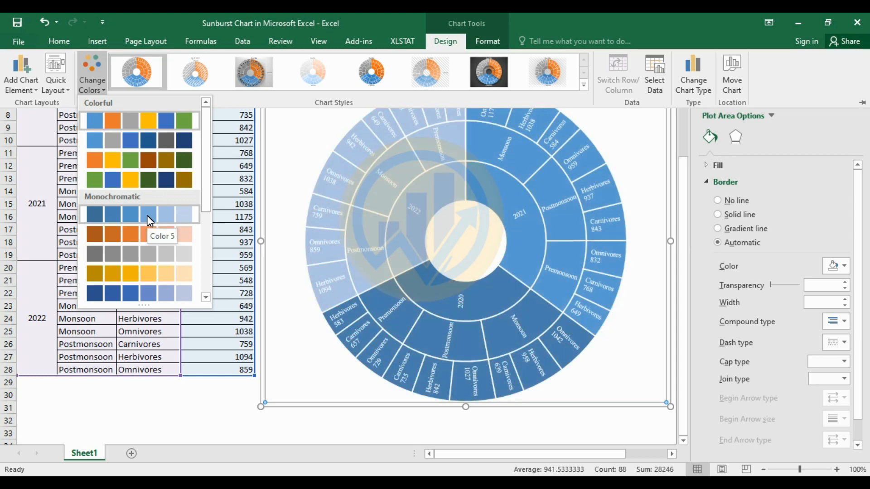
{"action": "left_click", "coordinate": [147, 232]}
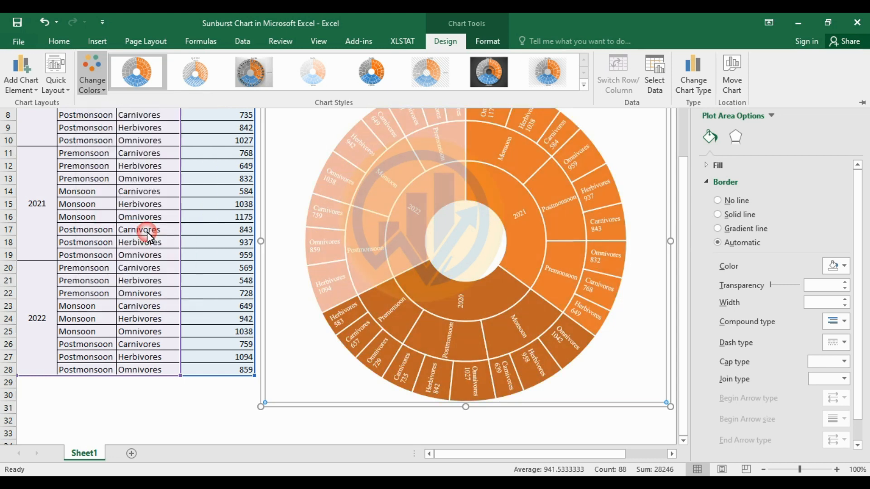
{"action": "left_click", "coordinate": [635, 352]}
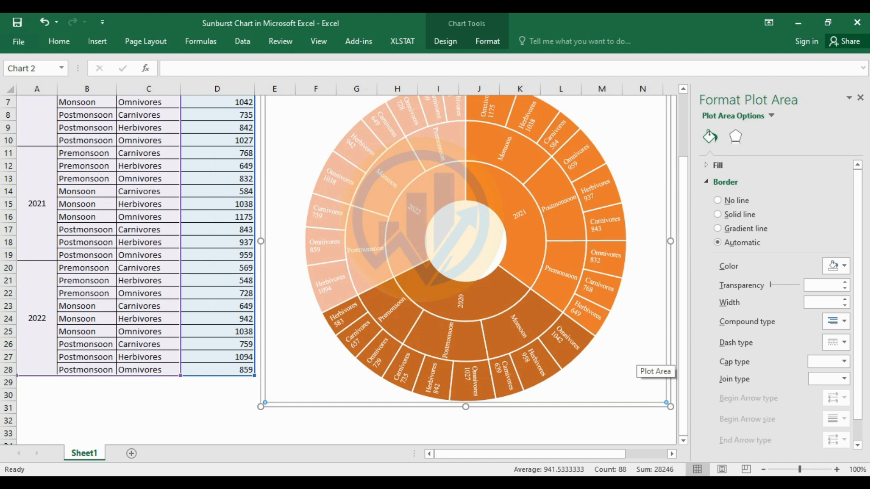
Step: Fill the 2021 branch of the sunburst chart with the standard light blue color
{"action": "left_click", "coordinate": [861, 97]}
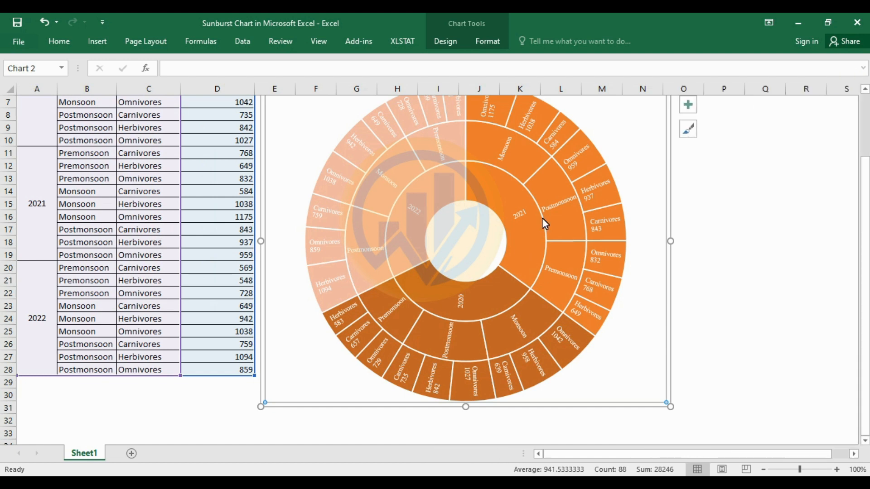
{"action": "left_click", "coordinate": [535, 243]}
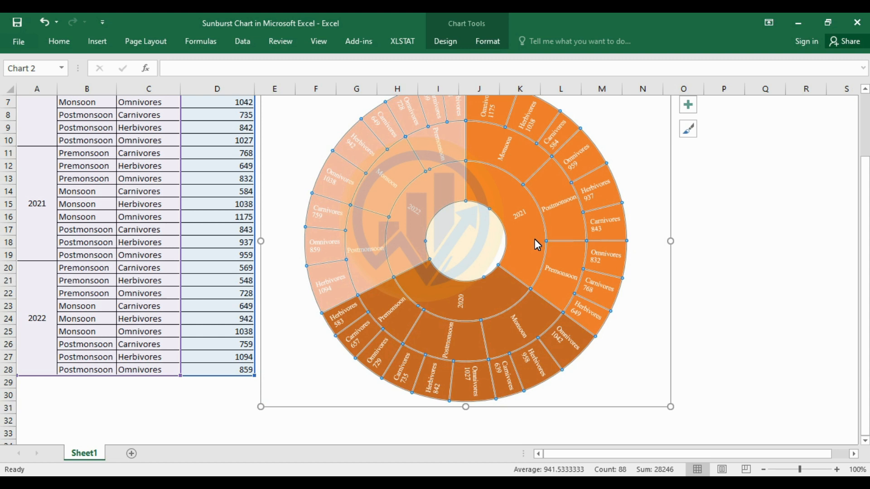
{"action": "left_click", "coordinate": [534, 239]}
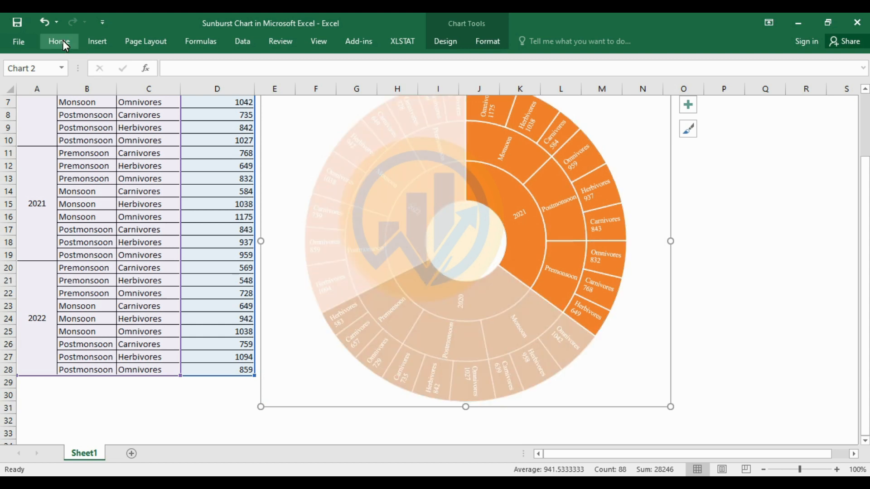
{"action": "left_click", "coordinate": [60, 41]}
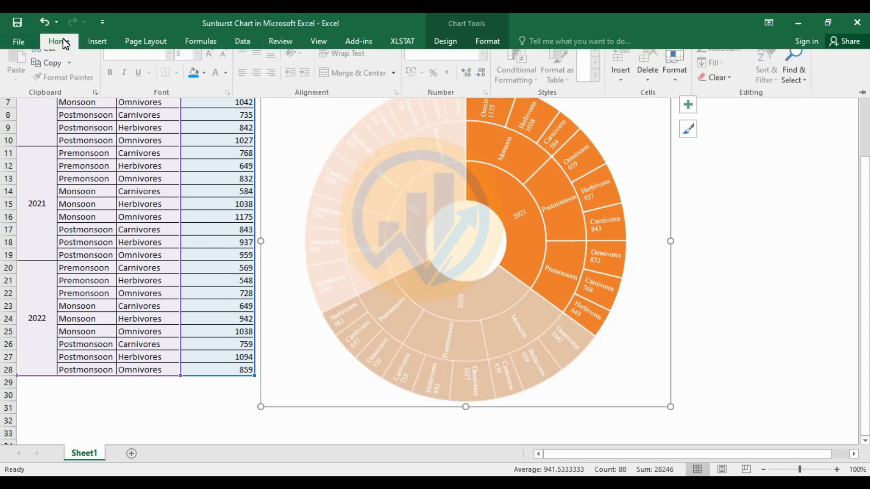
{"action": "left_click", "coordinate": [205, 83]}
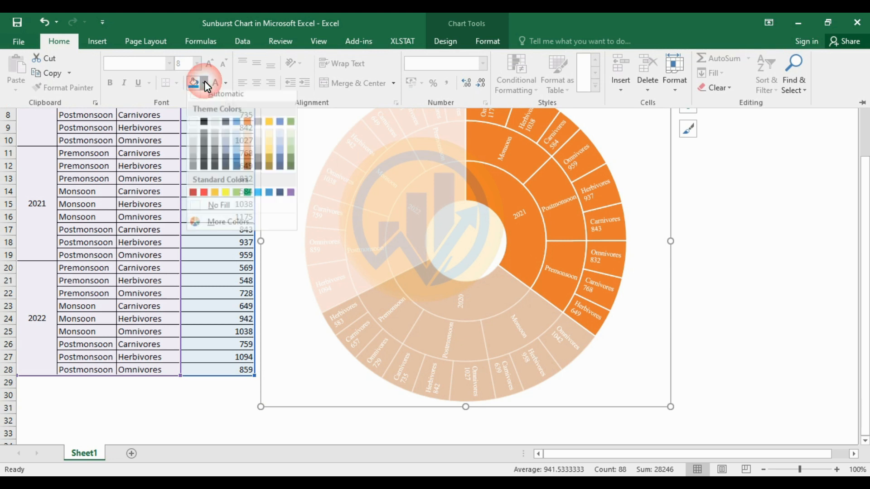
{"action": "left_click", "coordinate": [258, 194]}
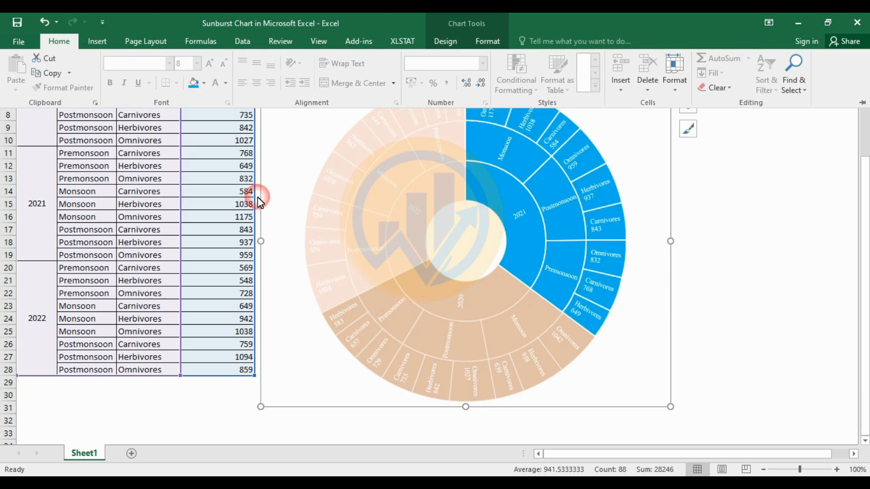
Step: Fill the 2020 branch of the sunburst chart with the standard red color
{"action": "left_click", "coordinate": [502, 288]}
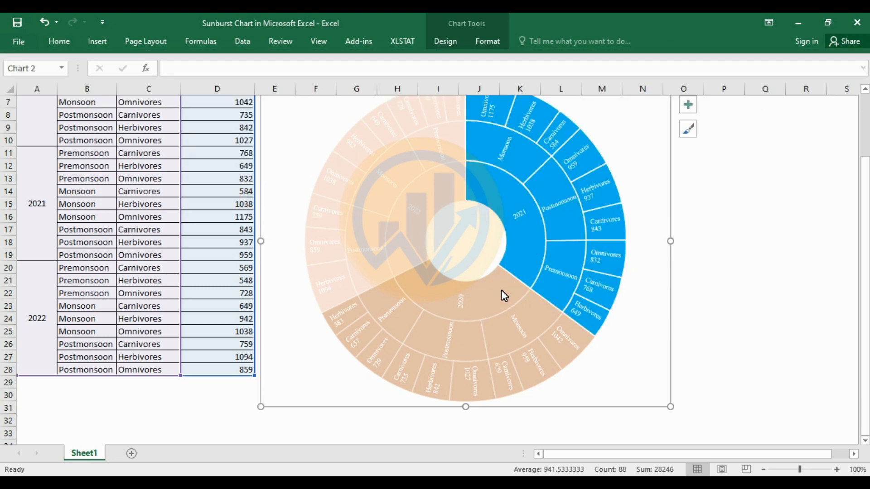
{"action": "left_click", "coordinate": [499, 292]}
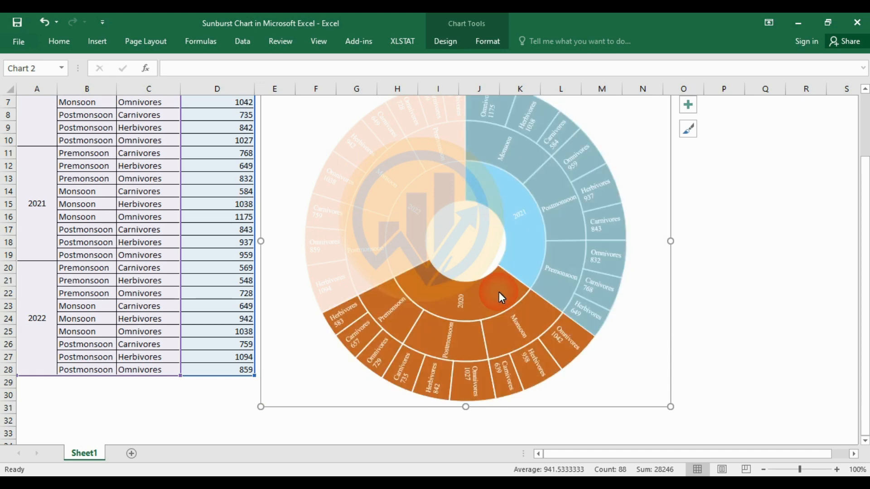
{"action": "left_click", "coordinate": [59, 41]}
{"action": "left_click", "coordinate": [204, 83]}
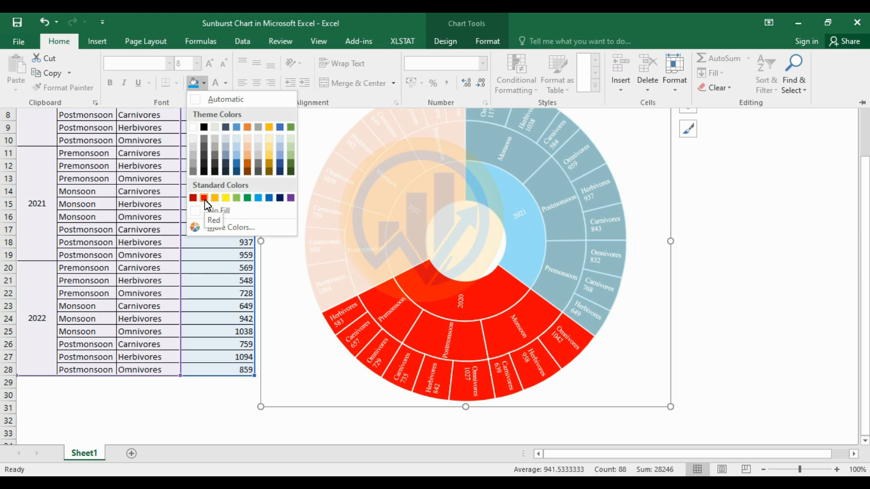
{"action": "left_click", "coordinate": [204, 198]}
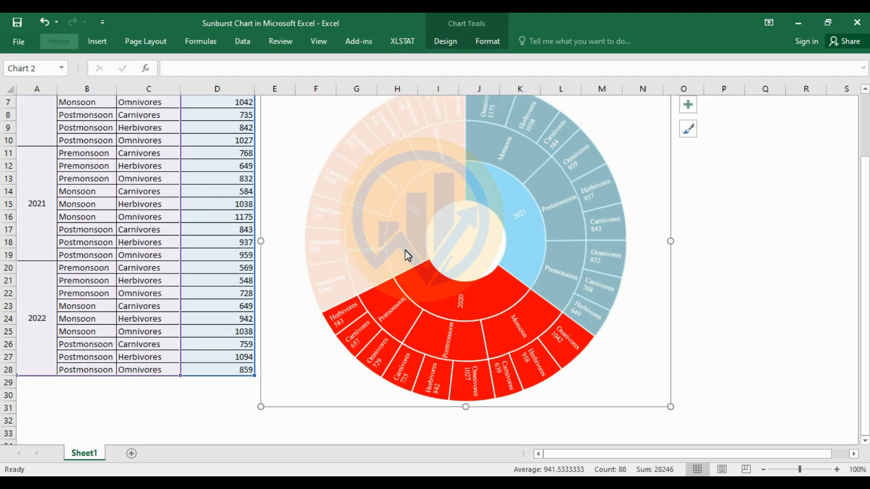
Step: Fill the 2022 branch of the sunburst chart with the standard green color and deselect the chart
{"action": "left_click", "coordinate": [420, 245]}
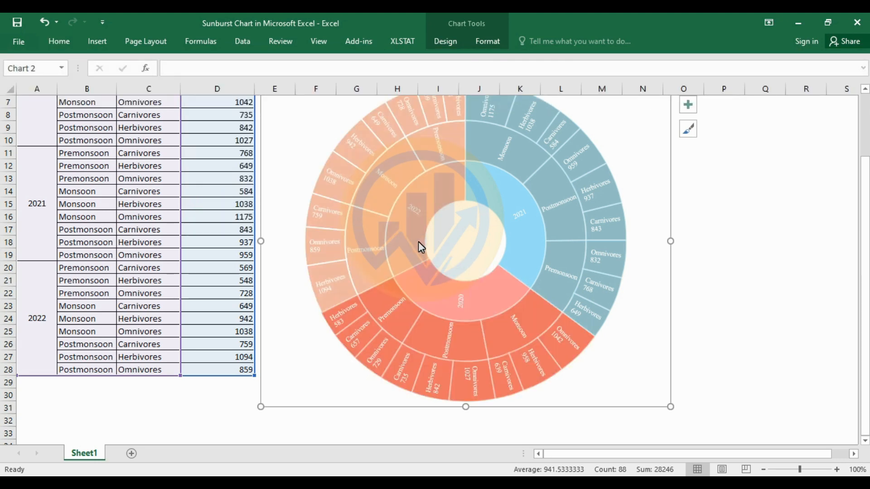
{"action": "left_click", "coordinate": [418, 242]}
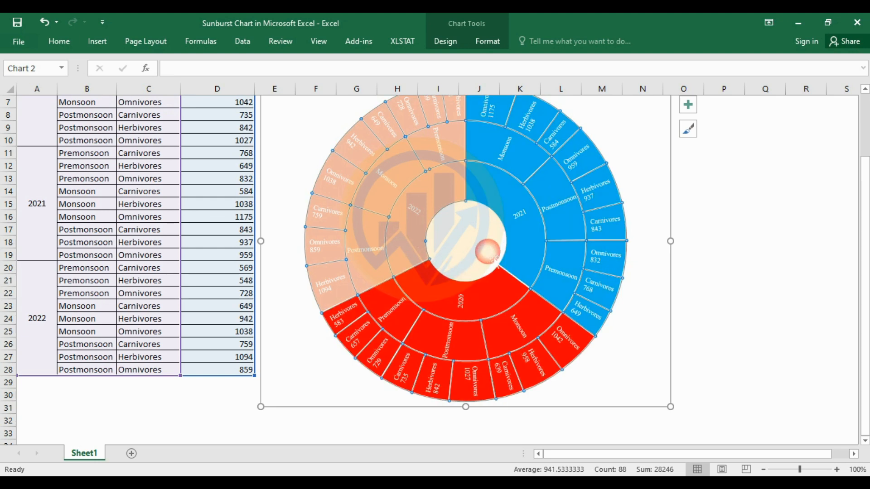
{"action": "left_click", "coordinate": [412, 228]}
{"action": "left_click", "coordinate": [411, 229]}
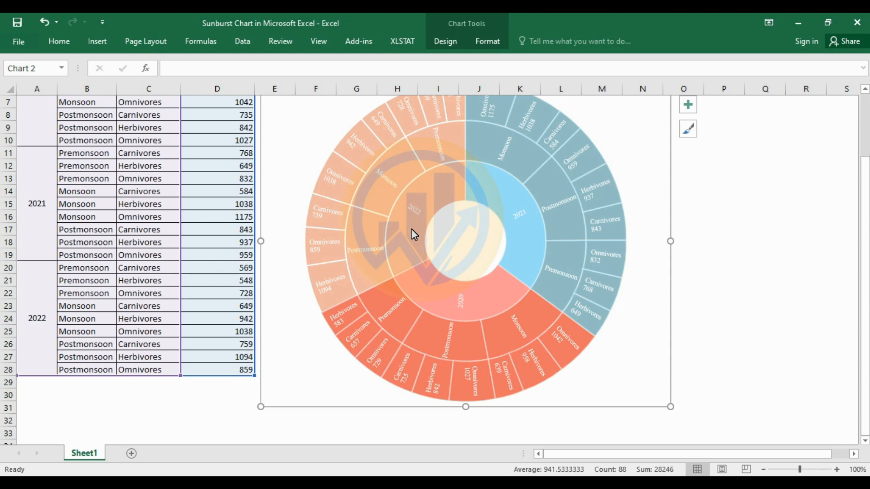
{"action": "left_click", "coordinate": [412, 230]}
{"action": "left_click", "coordinate": [411, 230]}
{"action": "left_click", "coordinate": [412, 231]}
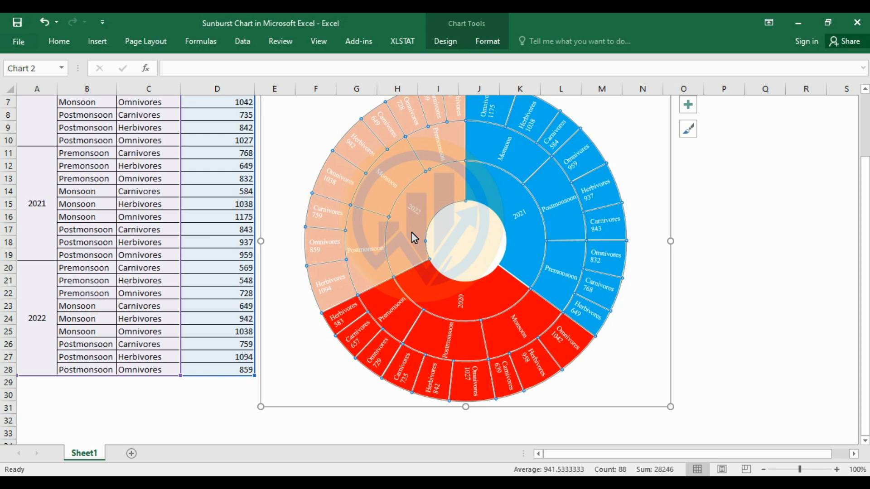
{"action": "left_click", "coordinate": [409, 235]}
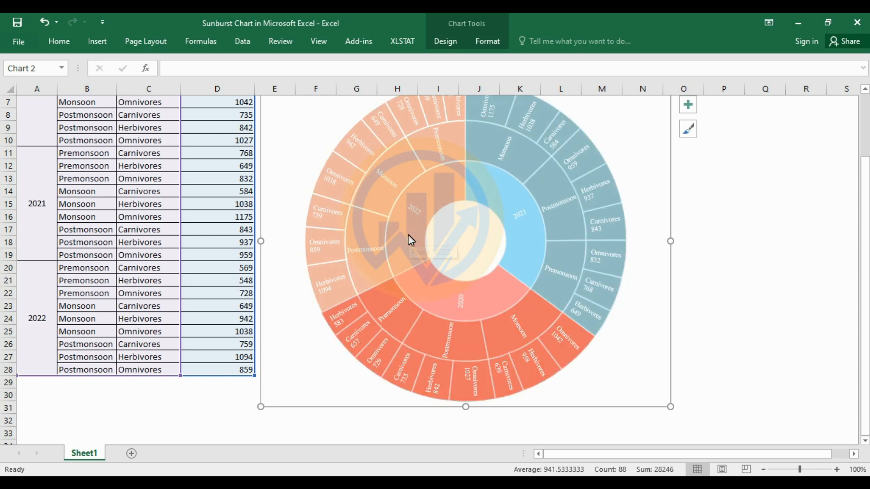
{"action": "left_click", "coordinate": [63, 40]}
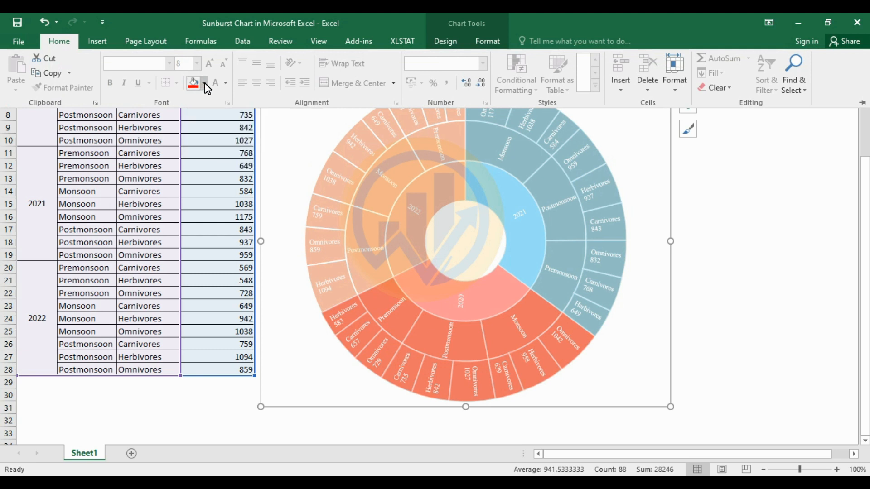
{"action": "left_click", "coordinate": [205, 83]}
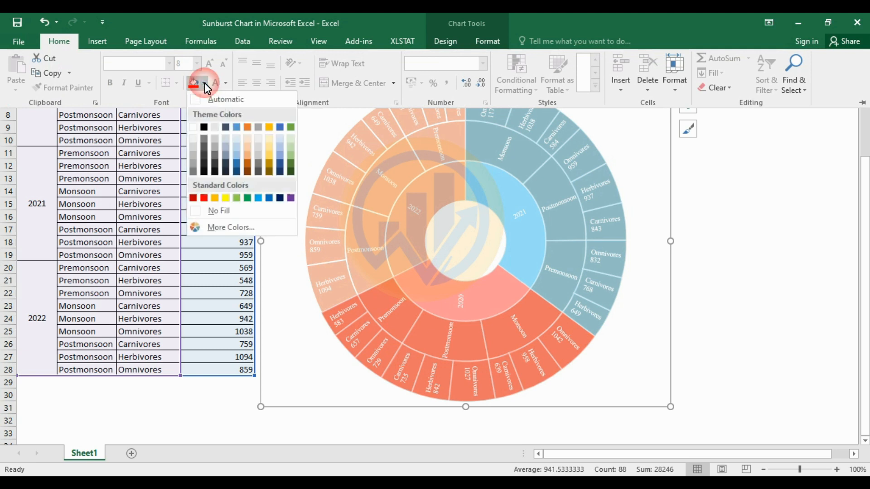
{"action": "left_click", "coordinate": [249, 198]}
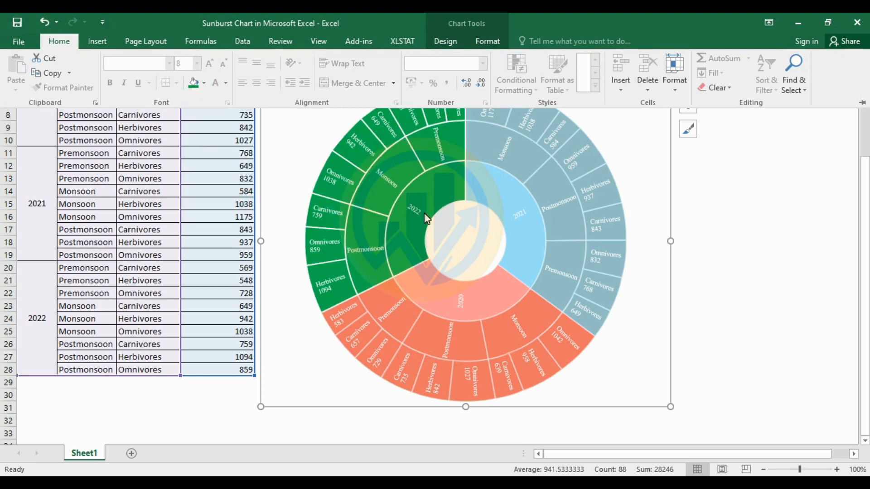
{"action": "left_click", "coordinate": [633, 366]}
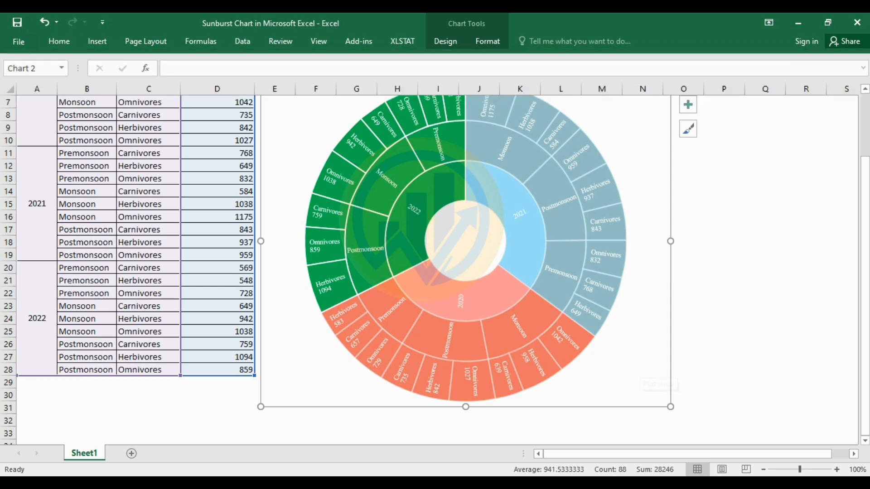
{"action": "left_click", "coordinate": [708, 316]}
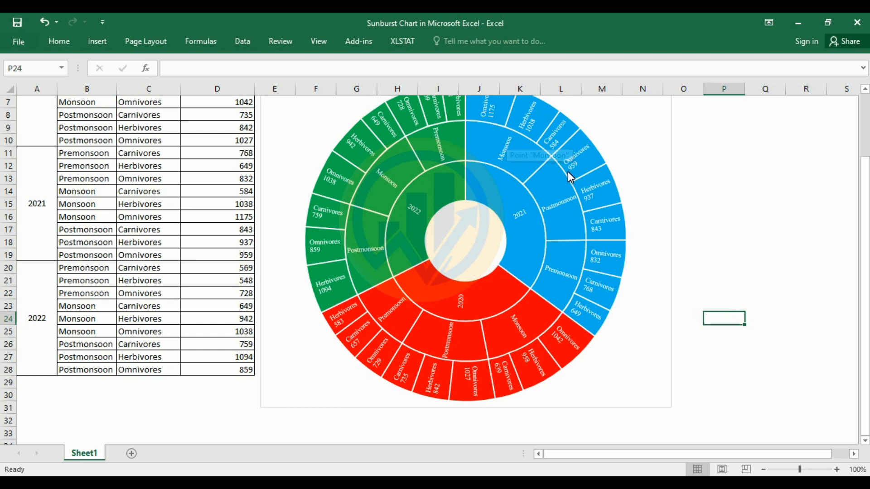
Step: Fill the Monsoon branch under 2021, including its feeding-habit segments, with a light gold theme color
{"action": "left_click", "coordinate": [524, 159]}
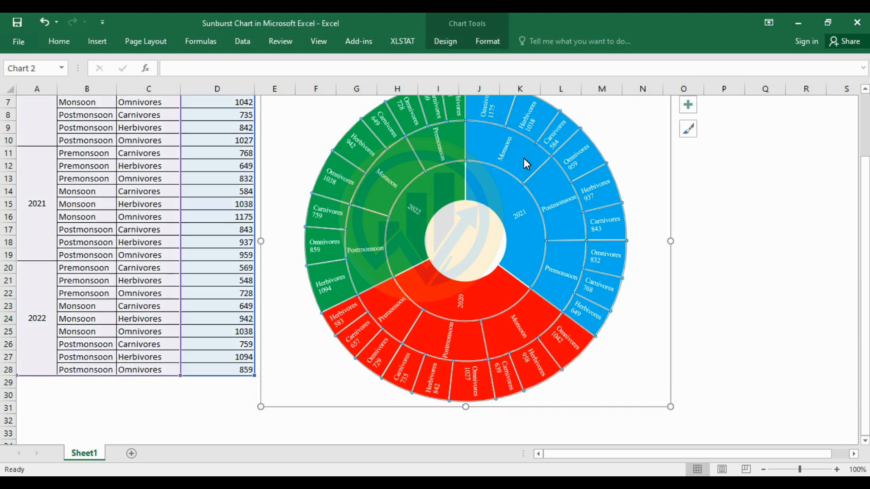
{"action": "left_click", "coordinate": [523, 158]}
{"action": "left_click", "coordinate": [523, 159]}
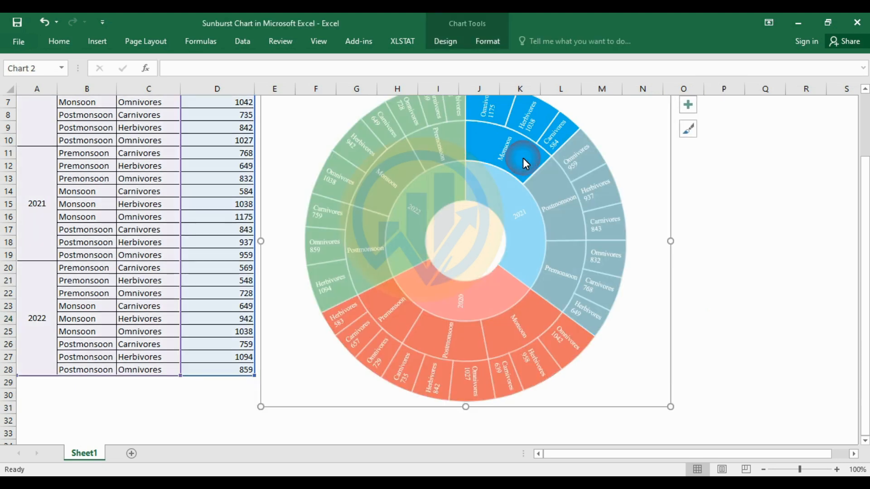
{"action": "left_click", "coordinate": [63, 42]}
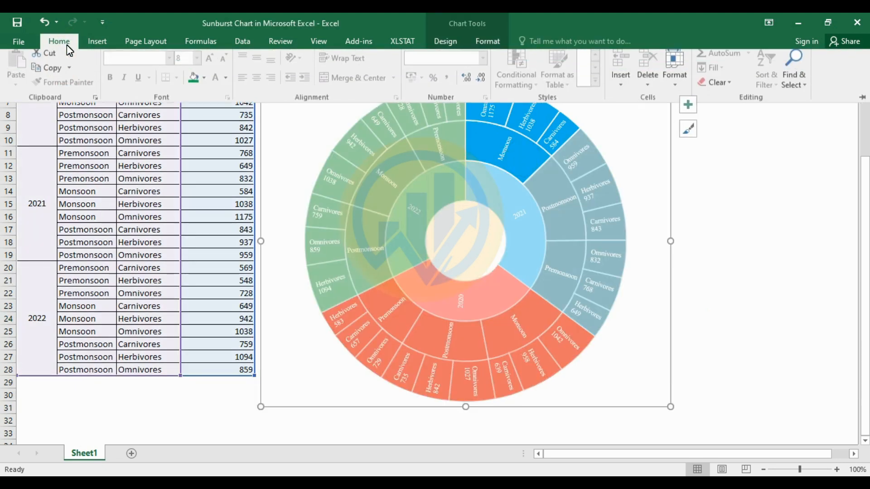
{"action": "left_click", "coordinate": [204, 83]}
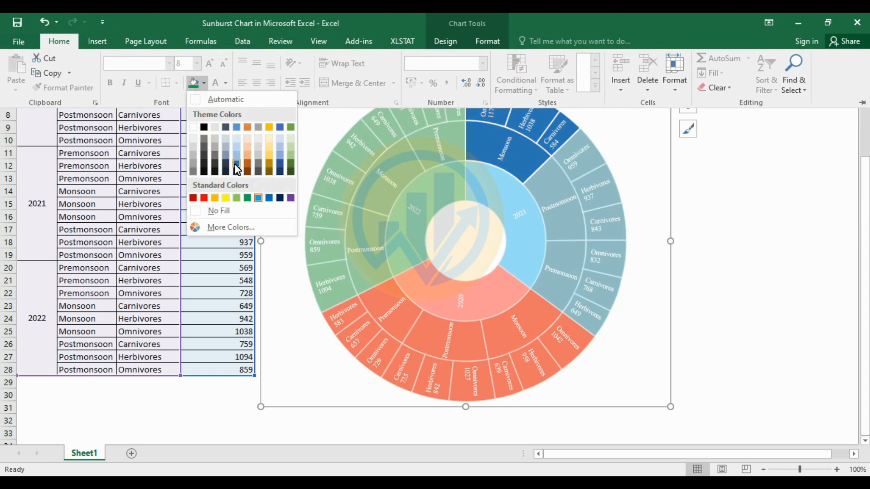
{"action": "left_click", "coordinate": [269, 161]}
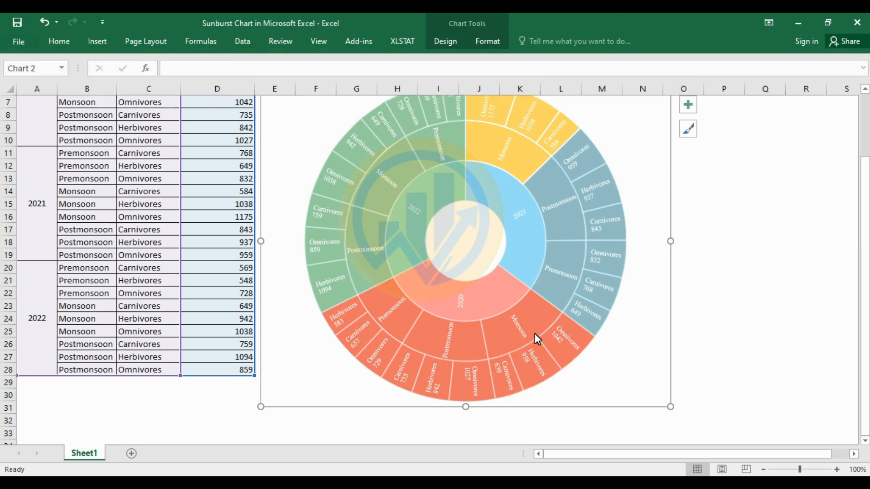
Step: Fill the Monsoon branch under 2020, including its feeding-habit segments, with the same light gold color
{"action": "left_click", "coordinate": [528, 328]}
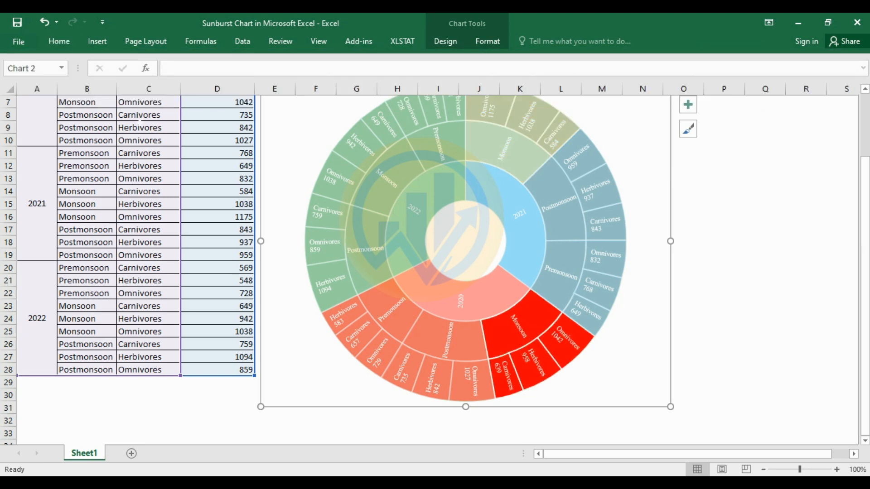
{"action": "left_click", "coordinate": [63, 42]}
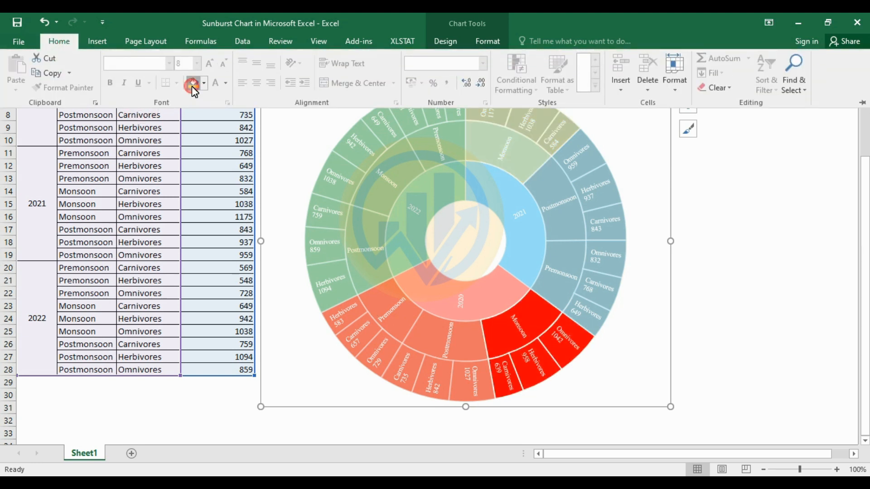
{"action": "left_click", "coordinate": [193, 85]}
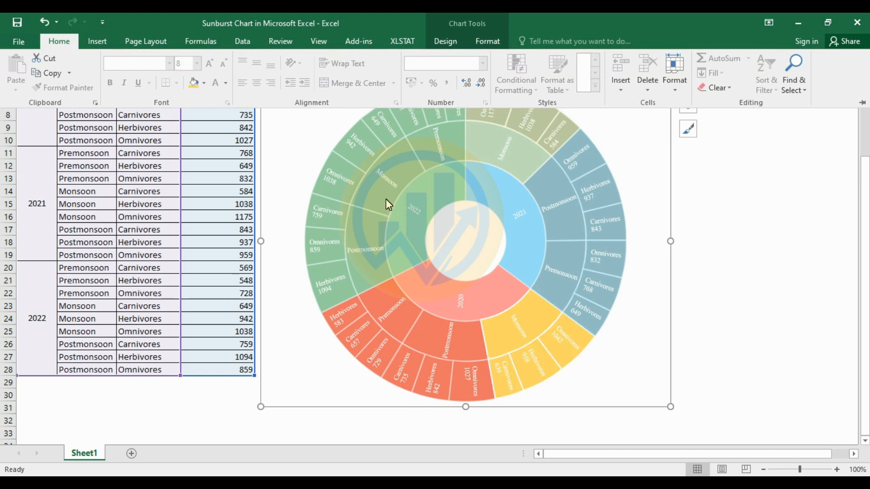
Step: Fill the Monsoon branch under 2022 and its feeding-habit segments with the same light gold color, and deselect the chart
{"action": "left_click", "coordinate": [391, 183]}
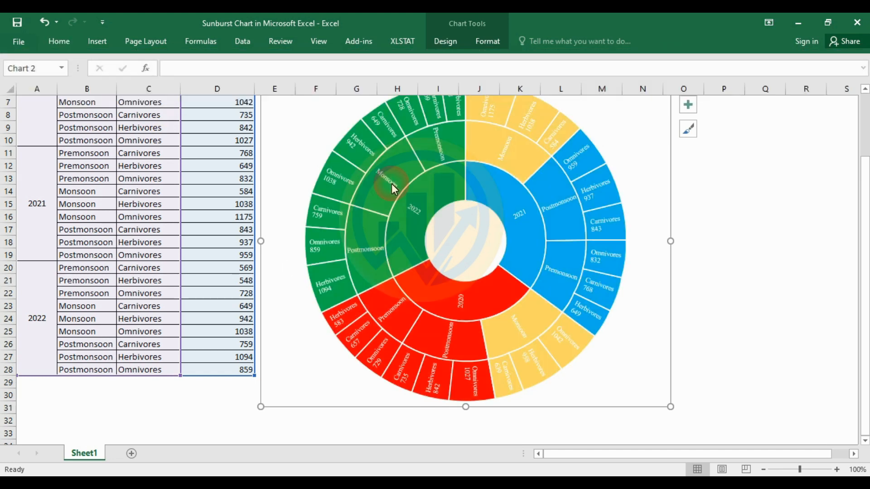
{"action": "left_click", "coordinate": [381, 198]}
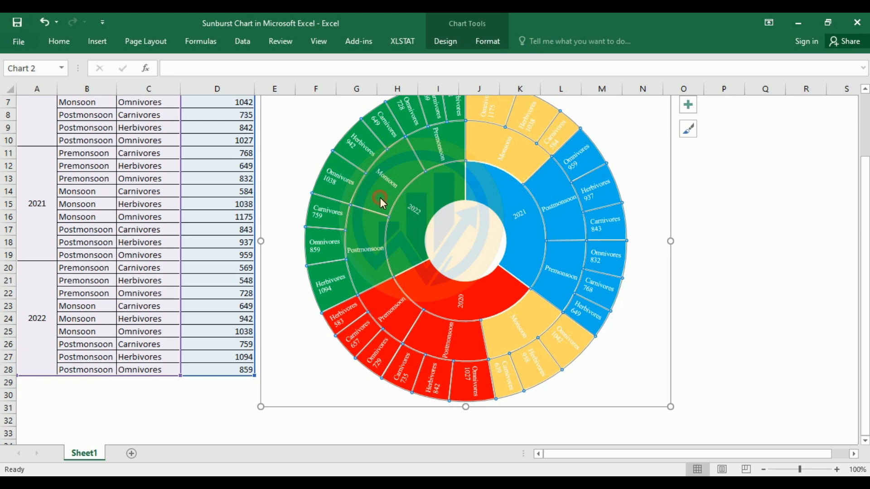
{"action": "left_click", "coordinate": [380, 198]}
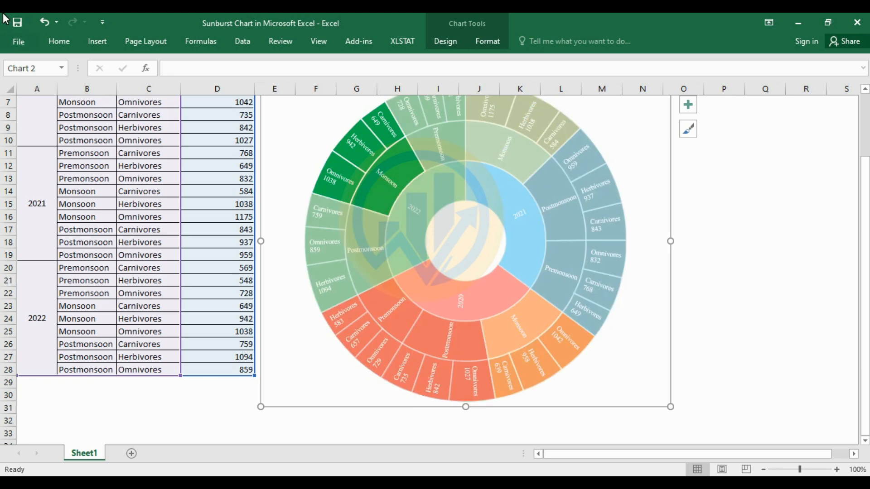
{"action": "left_click", "coordinate": [59, 41]}
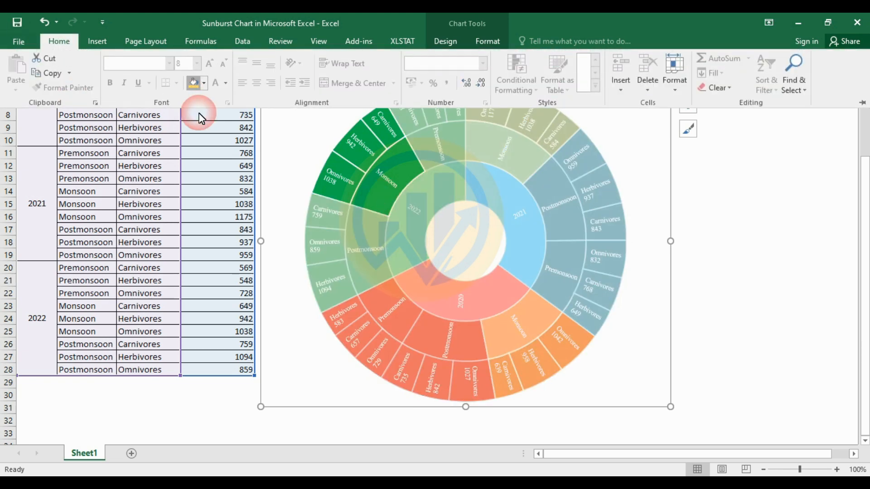
{"action": "left_click", "coordinate": [194, 82]}
{"action": "left_click", "coordinate": [744, 343]}
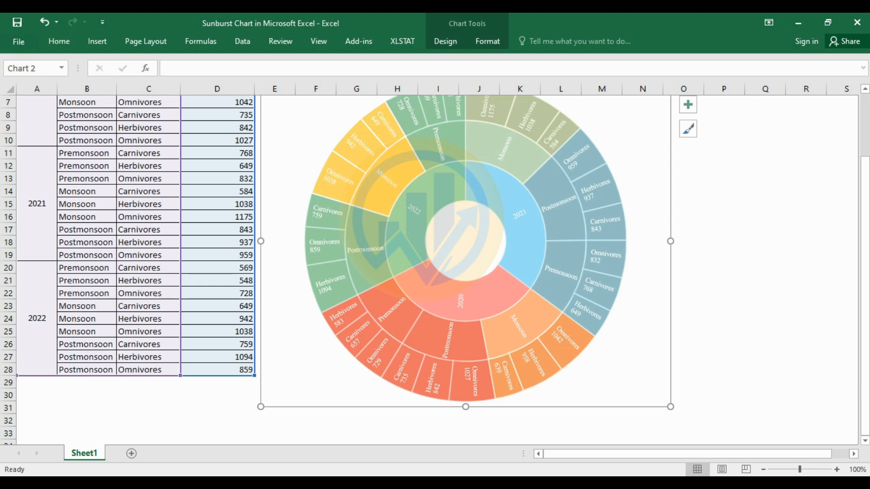
{"action": "left_click", "coordinate": [737, 308]}
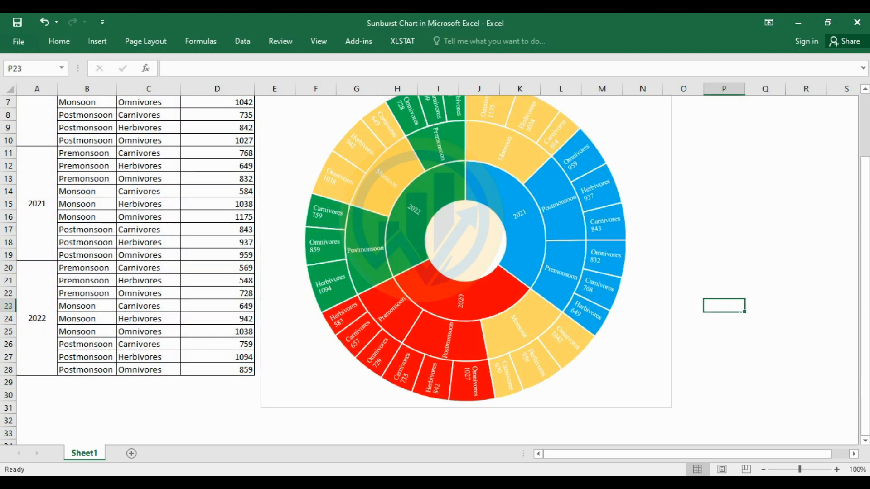
Step: Undo the light gold fills of the Monsoon branches under 2022, 2020 and 2021, leaving the chart deselected
{"action": "mouse_move", "coordinate": [520, 196]}
{"action": "key", "text": "ctrl+z"}
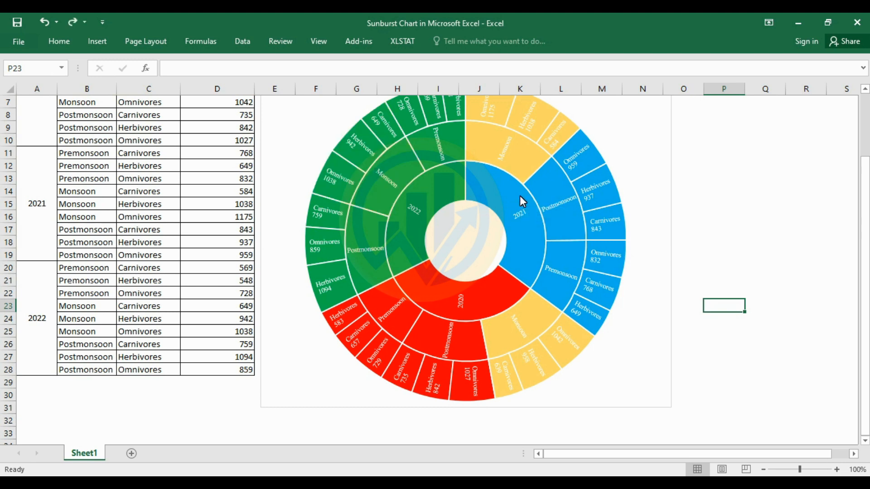
{"action": "key", "text": "ctrl+z"}
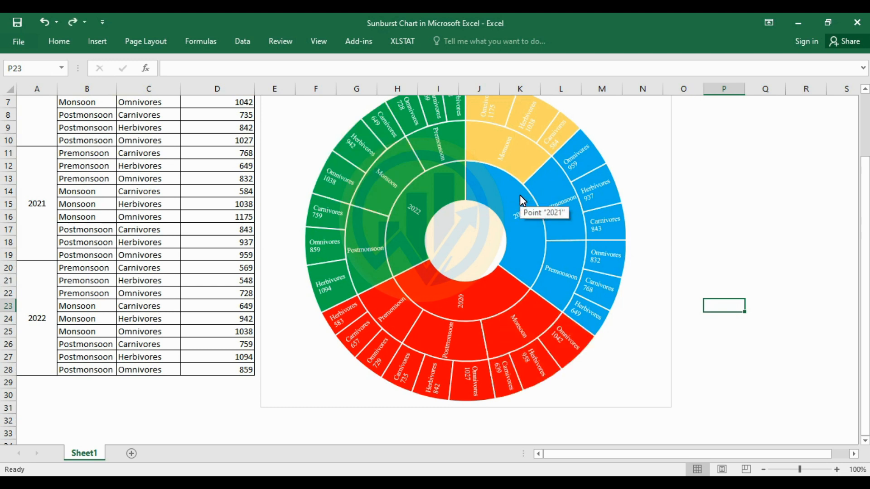
{"action": "key", "text": "ctrl+z"}
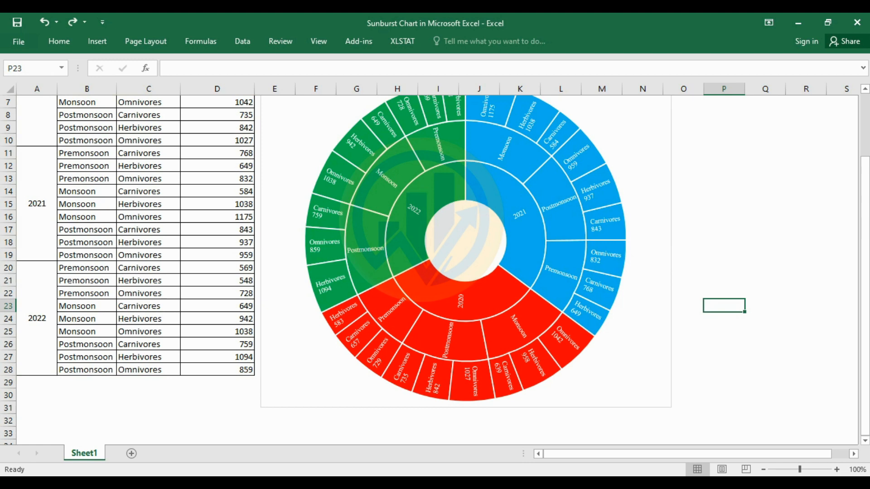
{"action": "left_click", "coordinate": [719, 231]}
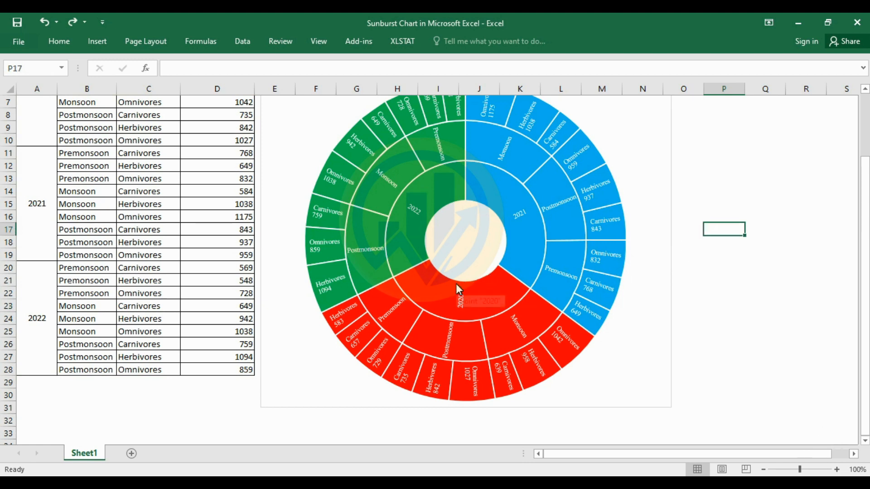
{"action": "left_click", "coordinate": [723, 192]}
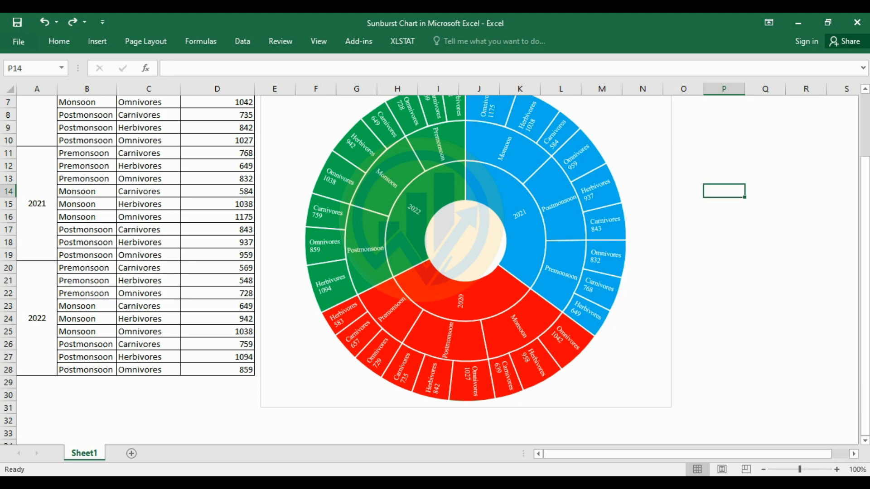
{"action": "scroll", "coordinate": [724, 191], "scroll_direction": "up", "scroll_amount": 1}
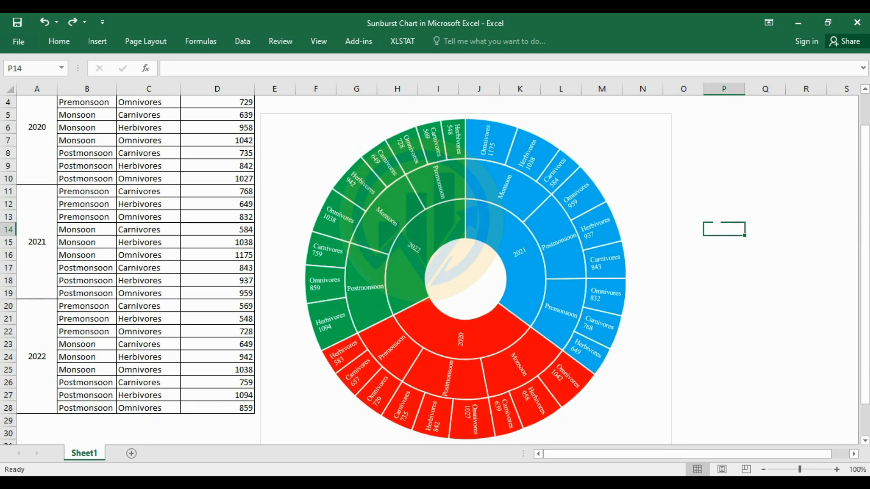